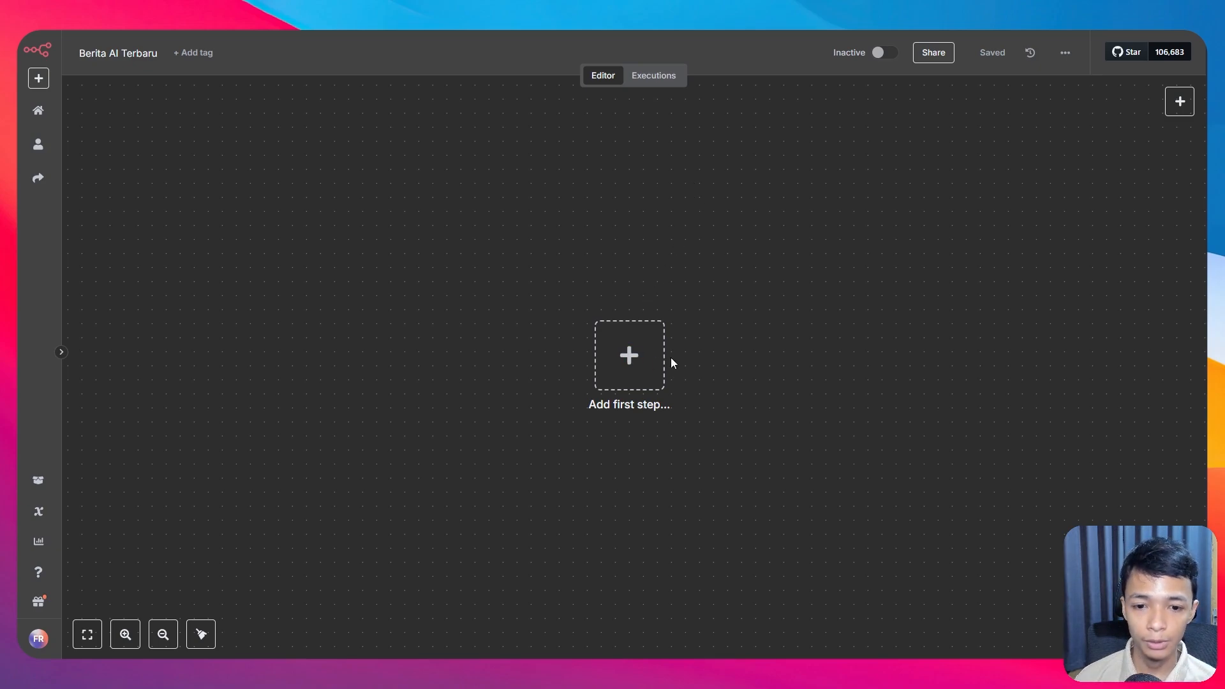
Step: Add an RSS Feed Trigger as the workflow's first node
{"action": "left_click", "coordinate": [630, 356]}
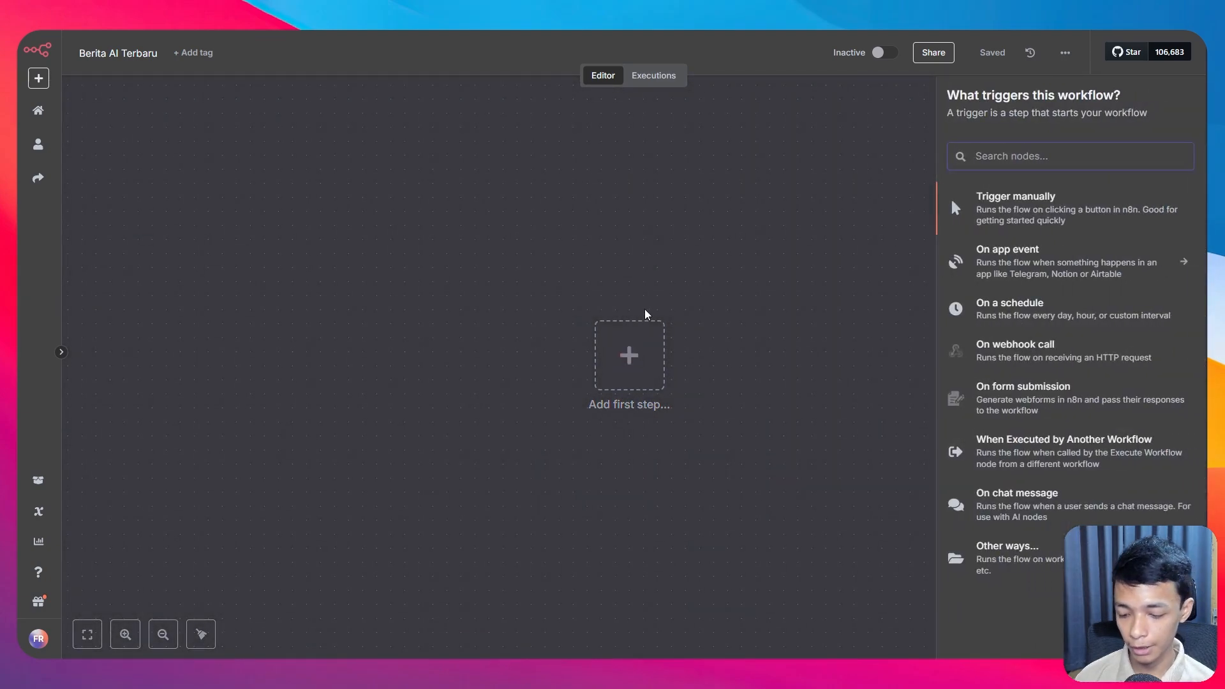
{"action": "type", "text": "rss"}
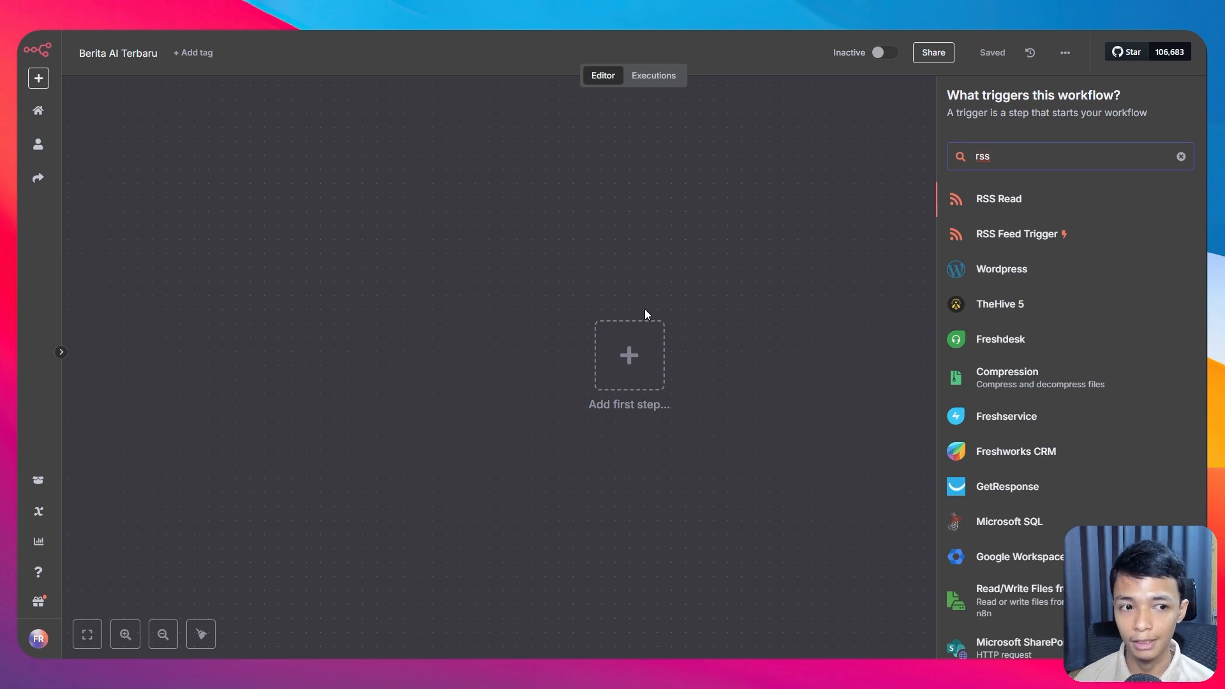
{"action": "left_click", "coordinate": [995, 231]}
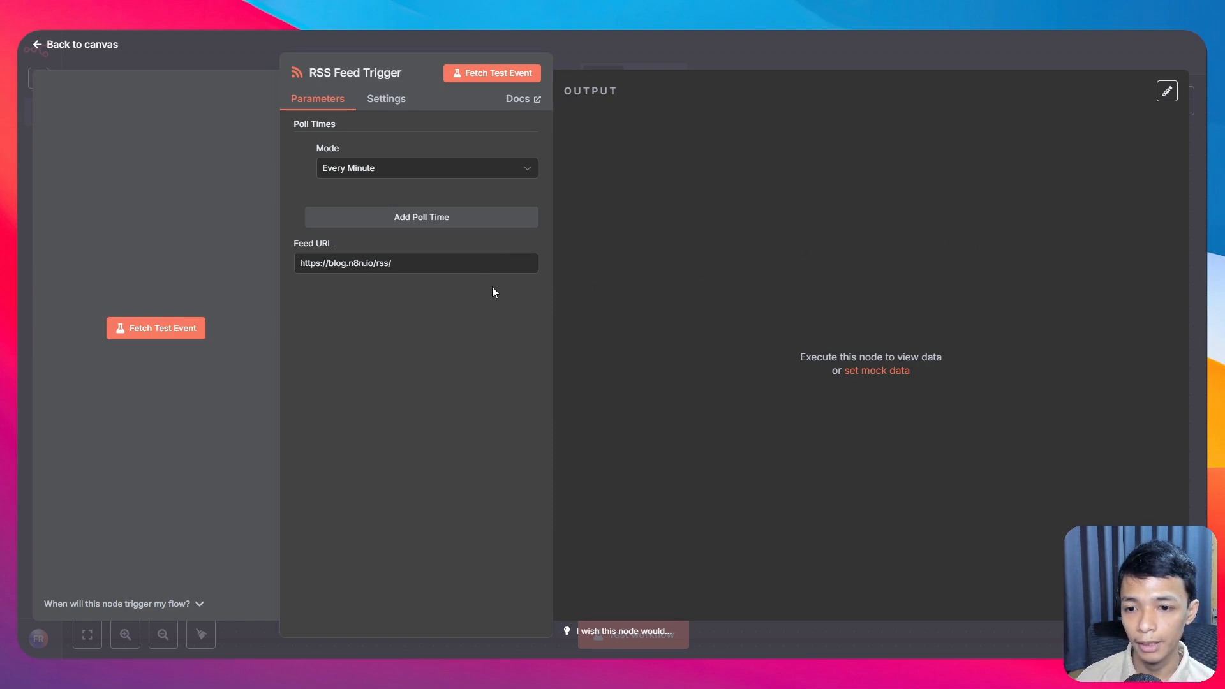
Step: Replace the trigger's feed URL with the TechCrunch artificial-intelligence feed URL
{"action": "left_click", "coordinate": [466, 265]}
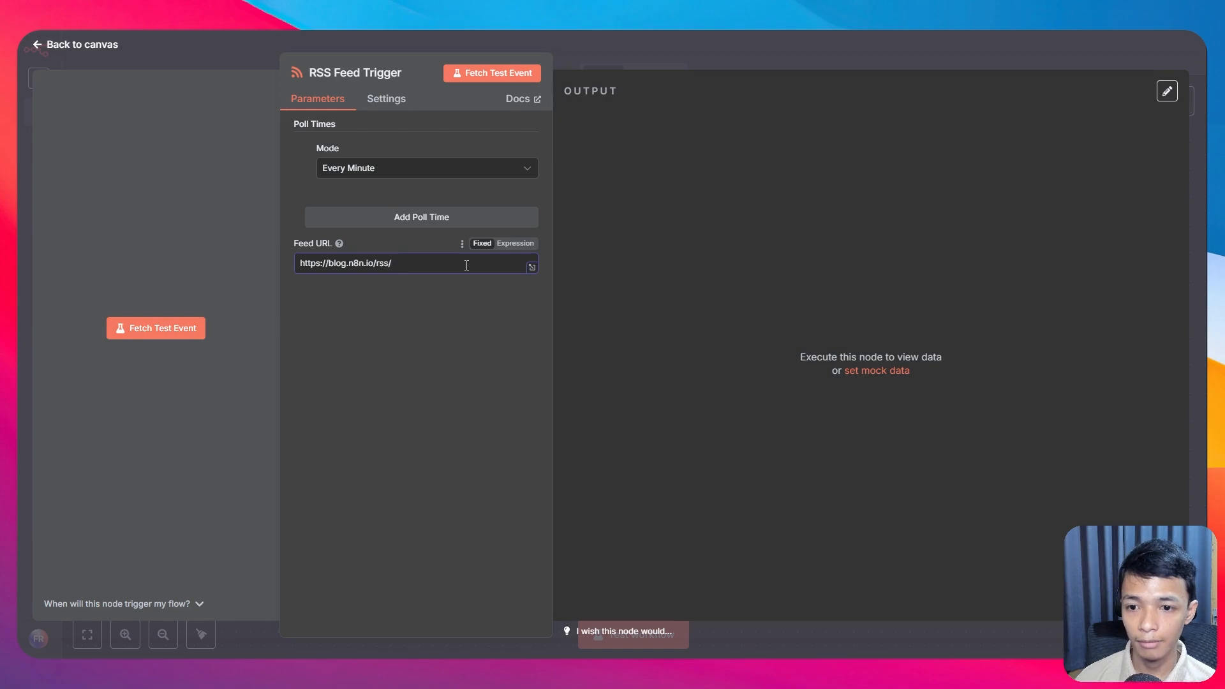
{"action": "left_click_drag", "start_coordinate": [434, 261], "coordinate": [231, 267]}
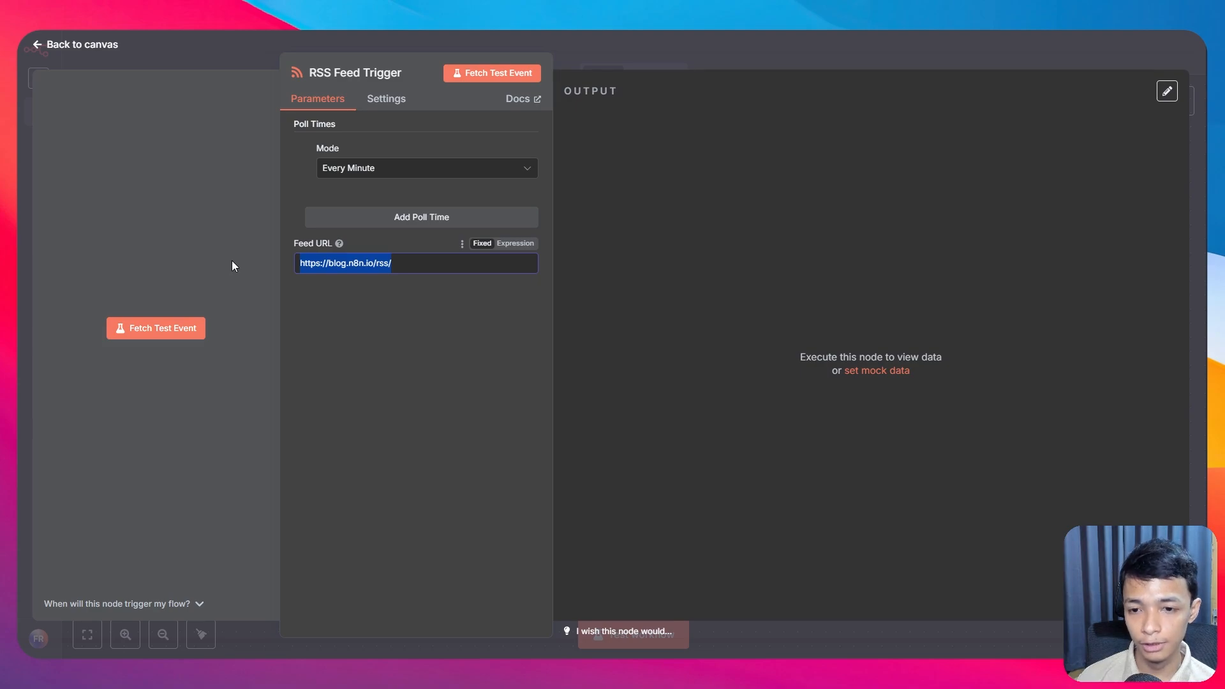
{"action": "type", "text": "https://techcrunch.com/category/artificial-intelligence/feed/"}
{"action": "left_click_drag", "start_coordinate": [327, 263], "coordinate": [514, 264]}
{"action": "left_click", "coordinate": [484, 348]}
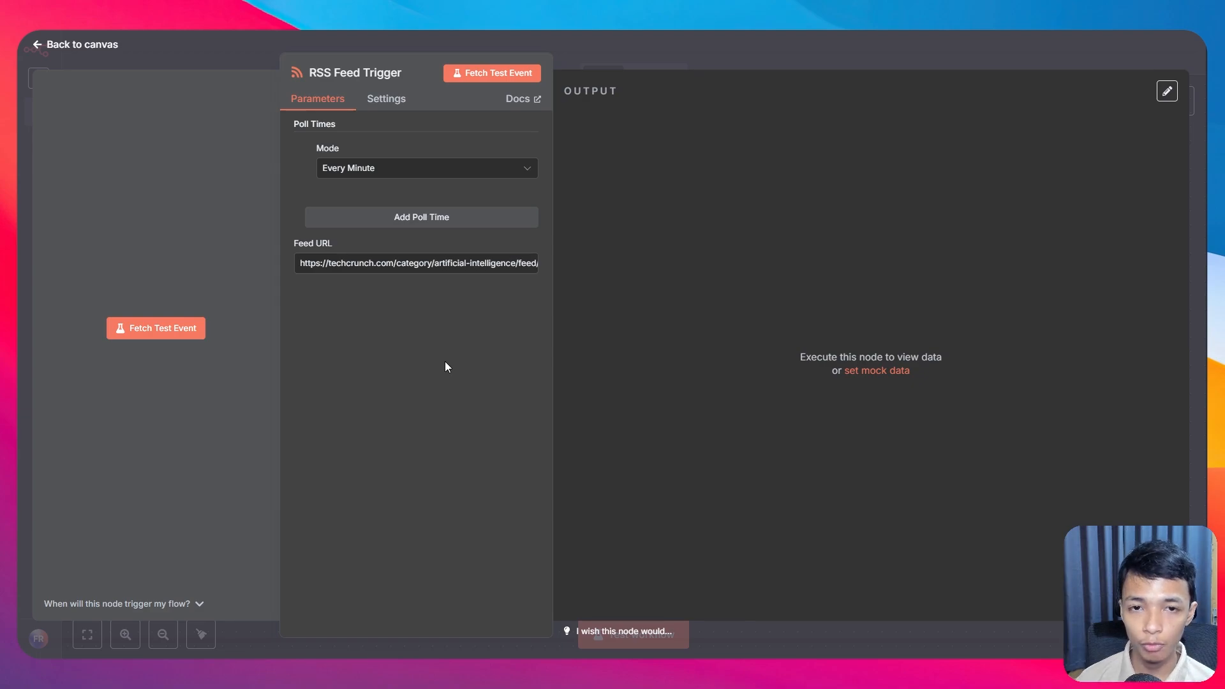
Step: Keep Every Minute polling and fetch a test event returning the TechCrunch OpenAI–Mattel article
{"action": "left_click", "coordinate": [450, 173]}
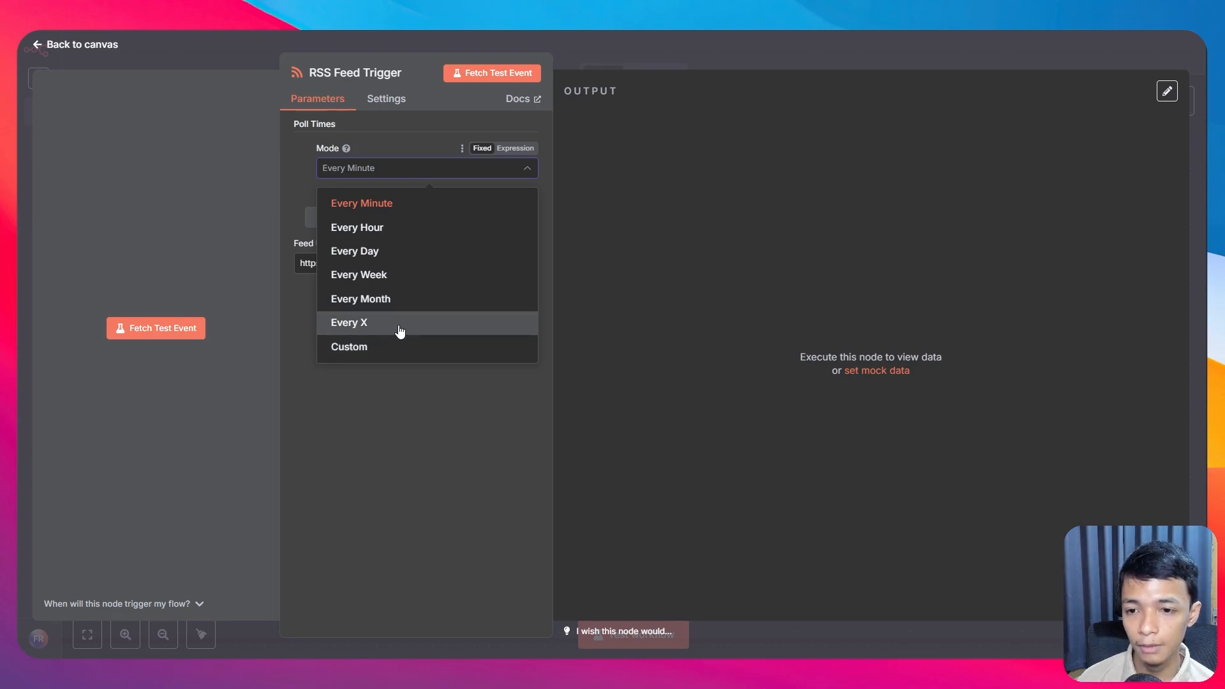
{"action": "left_click", "coordinate": [358, 143]}
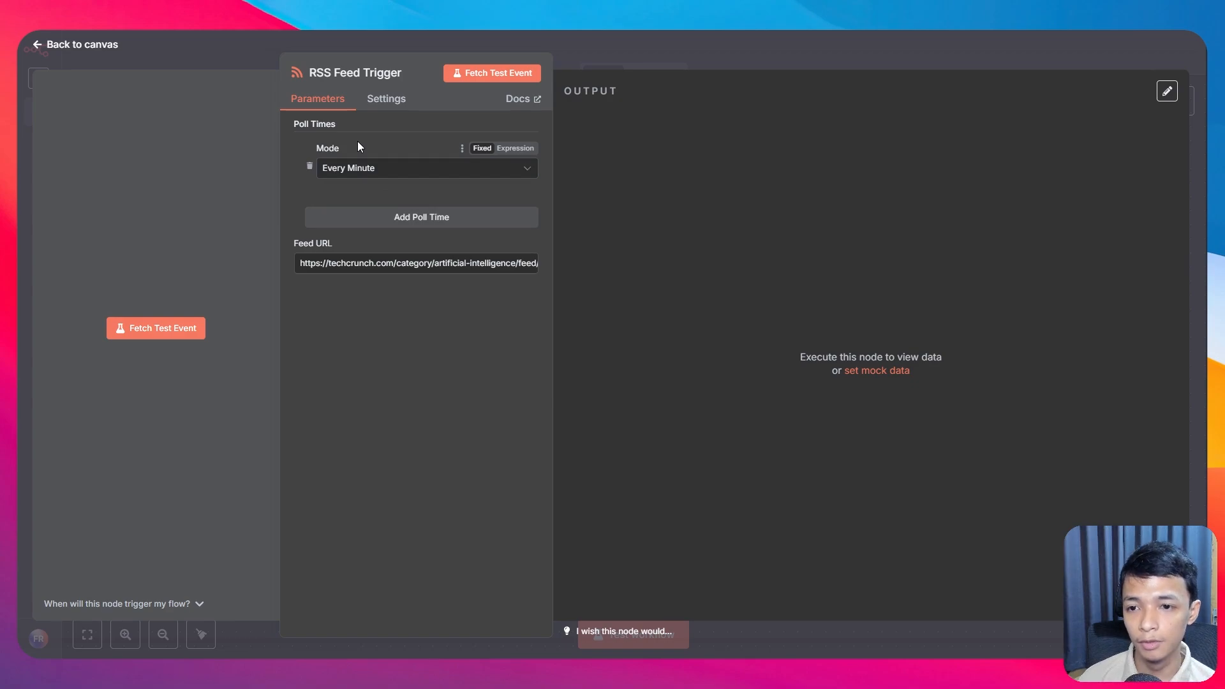
{"action": "left_click", "coordinate": [346, 167]}
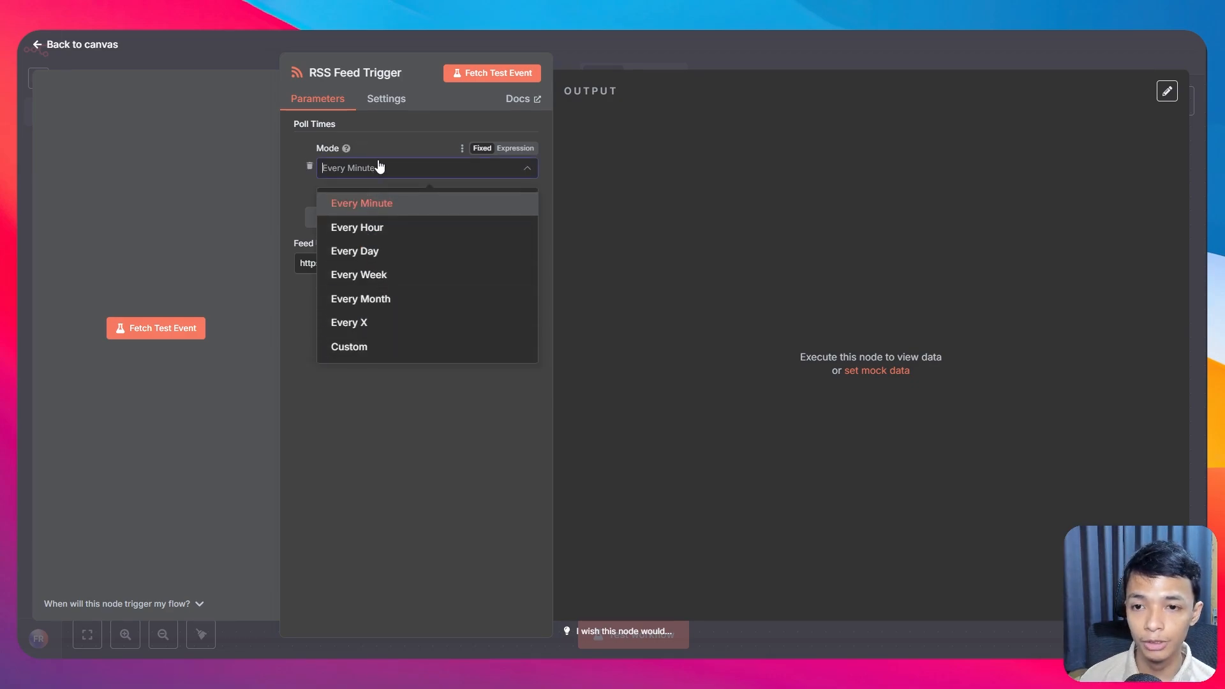
{"action": "left_click", "coordinate": [380, 140]}
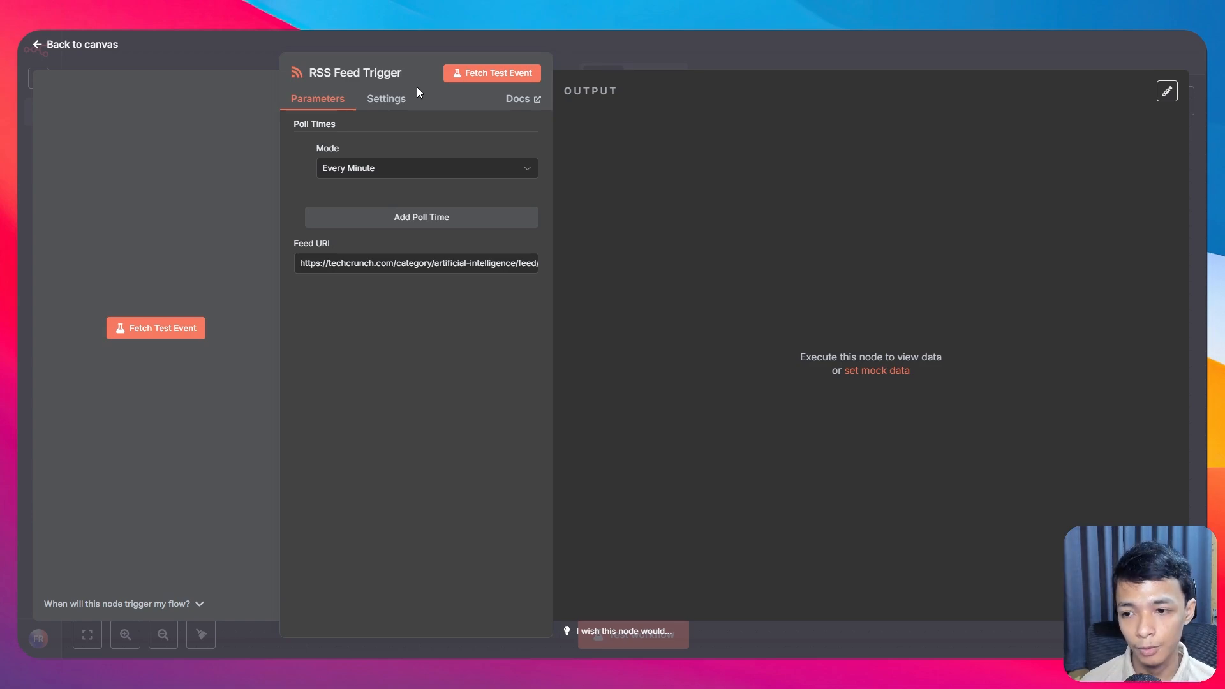
{"action": "left_click", "coordinate": [169, 329]}
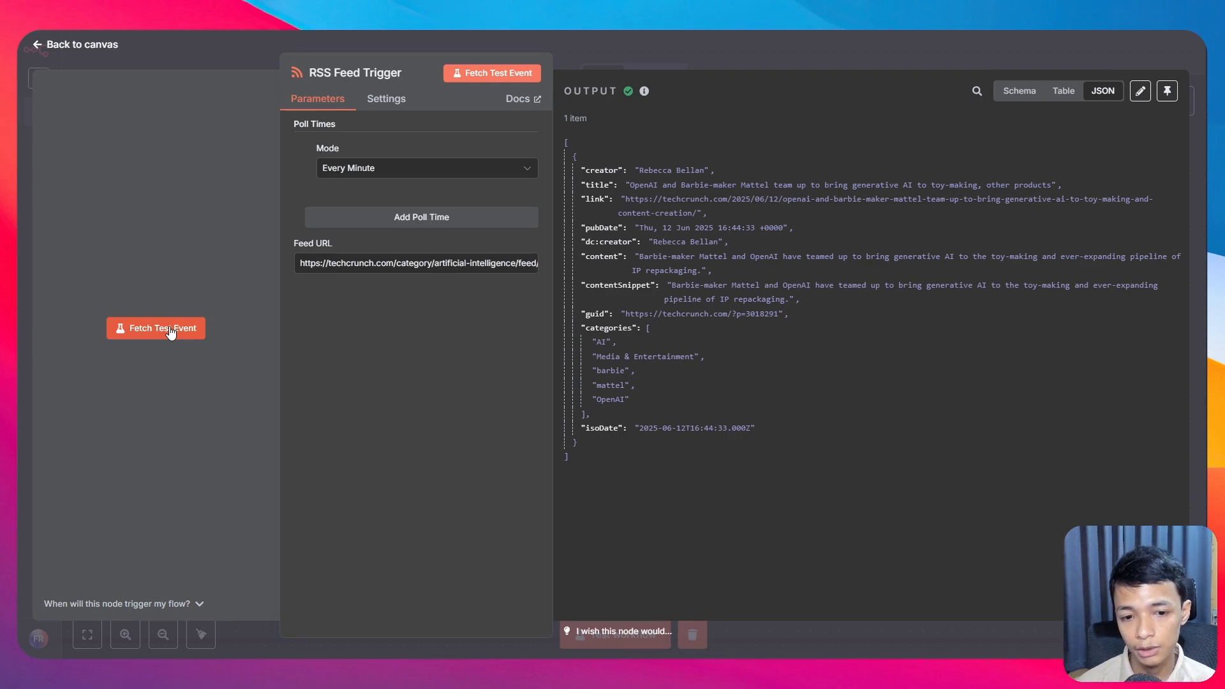
Step: Add an AI Agent node after the RSS Feed Trigger
{"action": "left_click", "coordinate": [56, 45]}
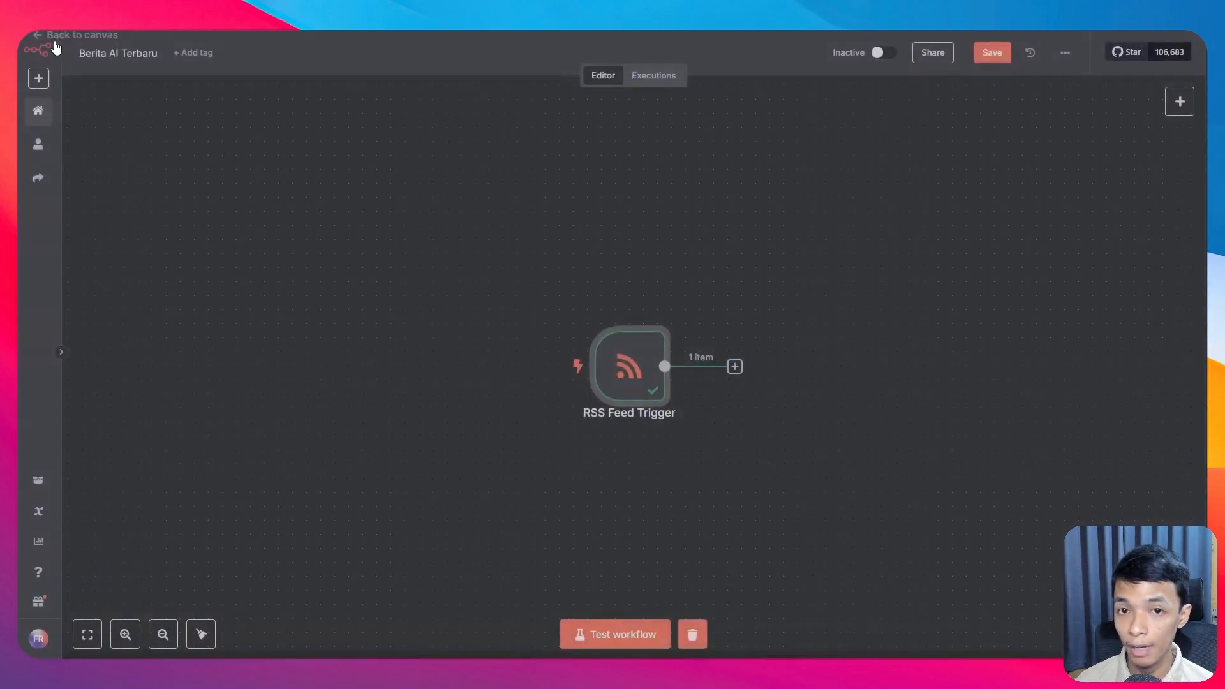
{"action": "left_click", "coordinate": [735, 366]}
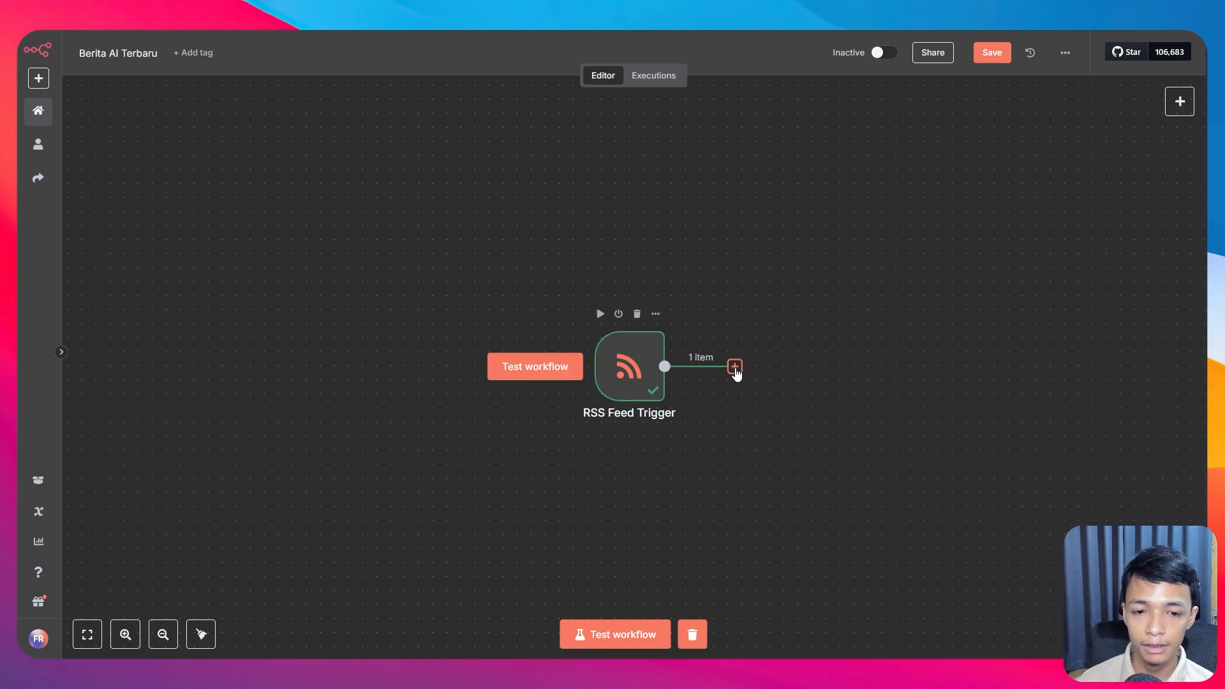
{"action": "left_click", "coordinate": [735, 368]}
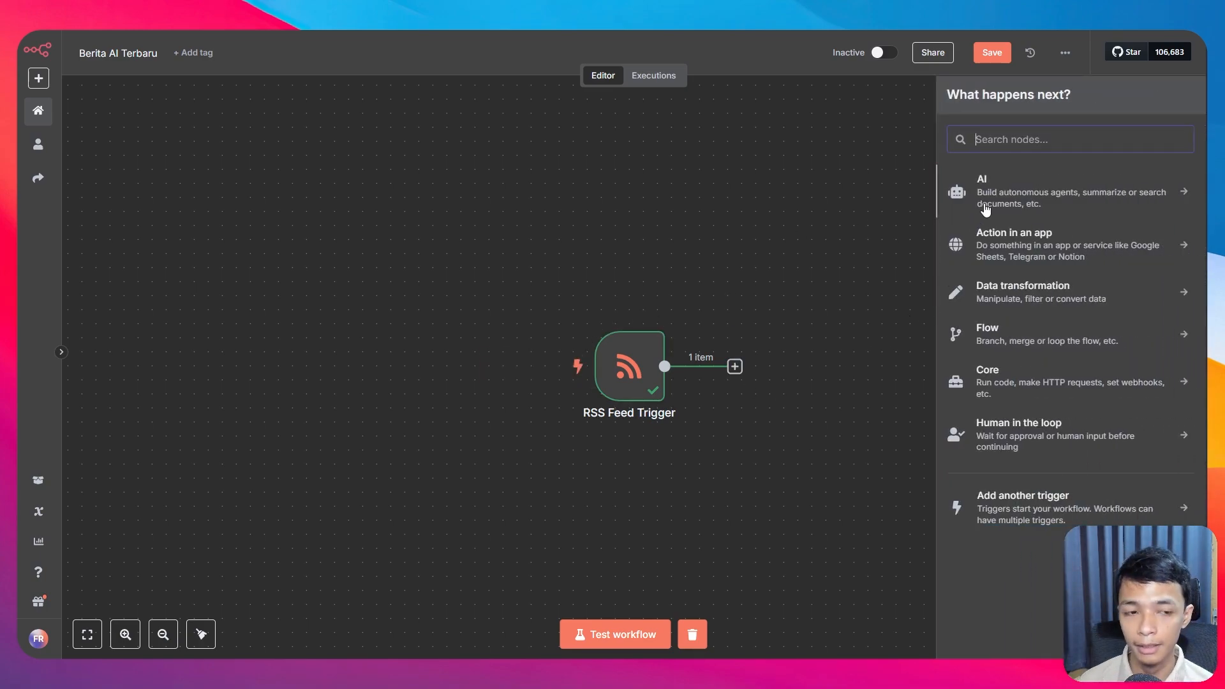
{"action": "left_click", "coordinate": [986, 208]}
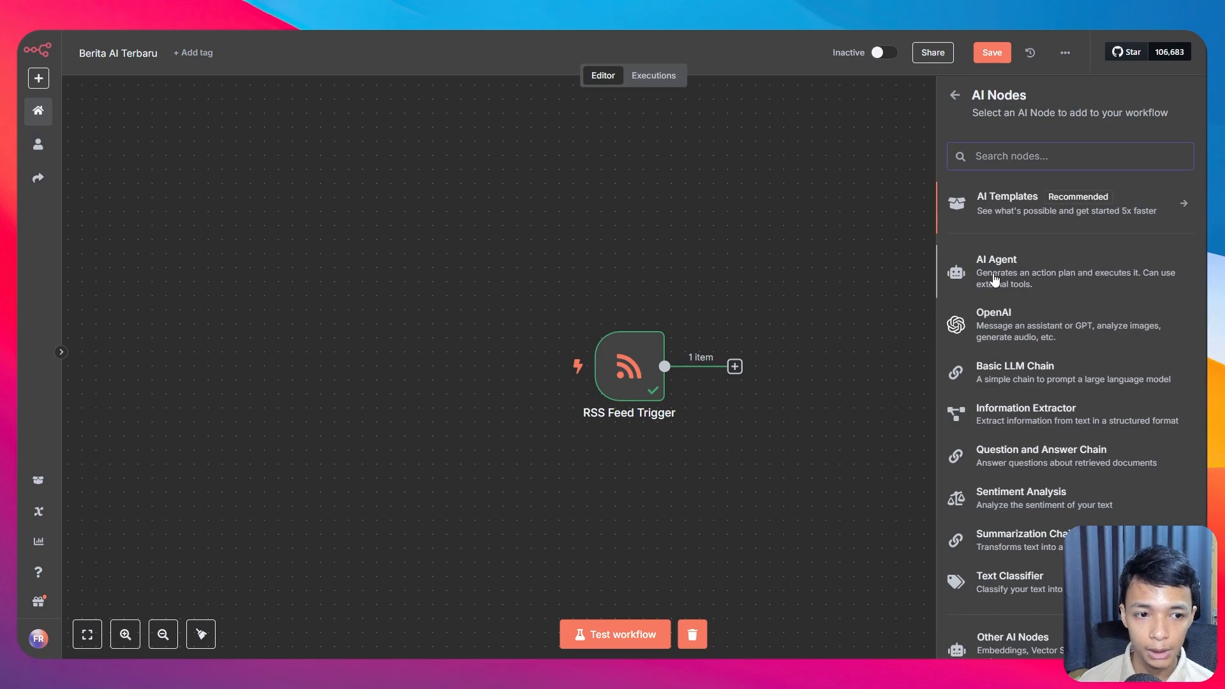
{"action": "left_click", "coordinate": [997, 276]}
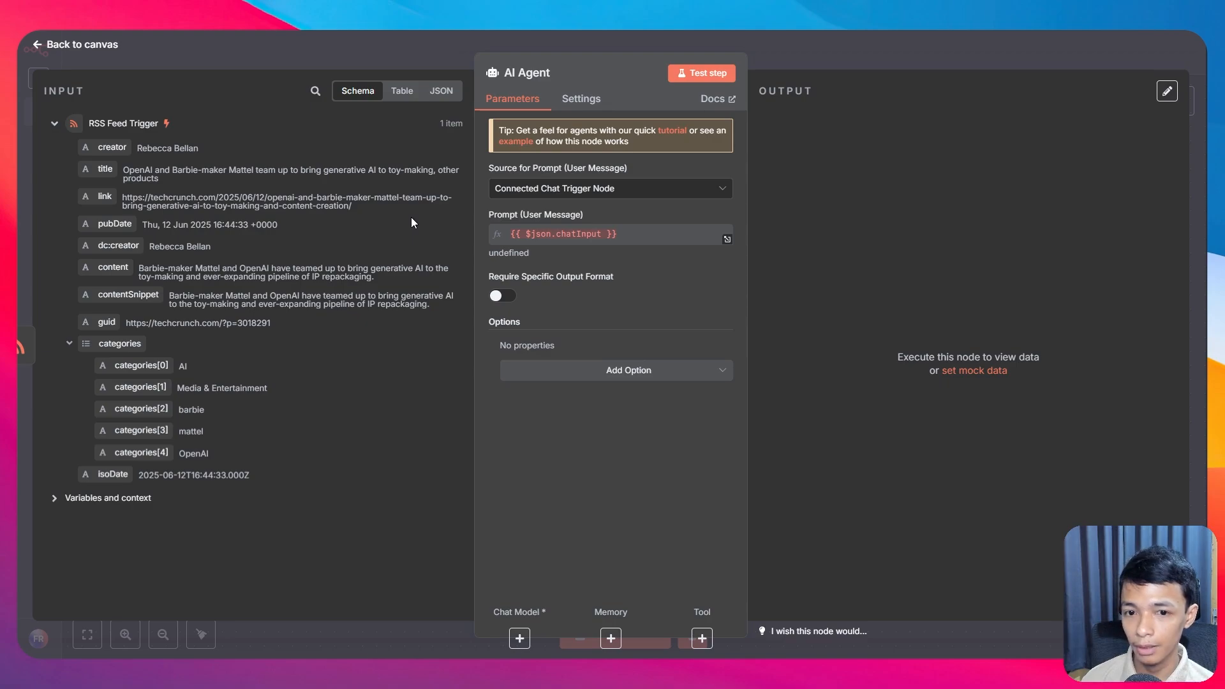
Step: Set the agent's prompt source to Define below, using the title, contentSnippet and link fields
{"action": "left_click", "coordinate": [609, 195]}
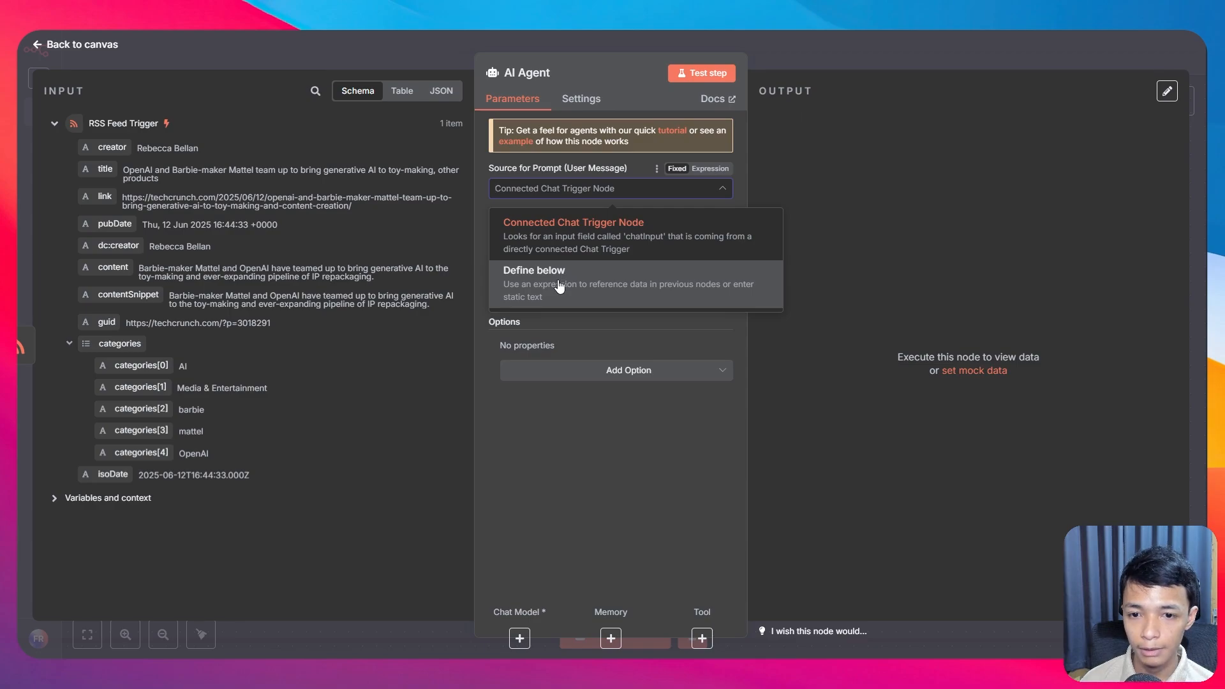
{"action": "left_click", "coordinate": [557, 276]}
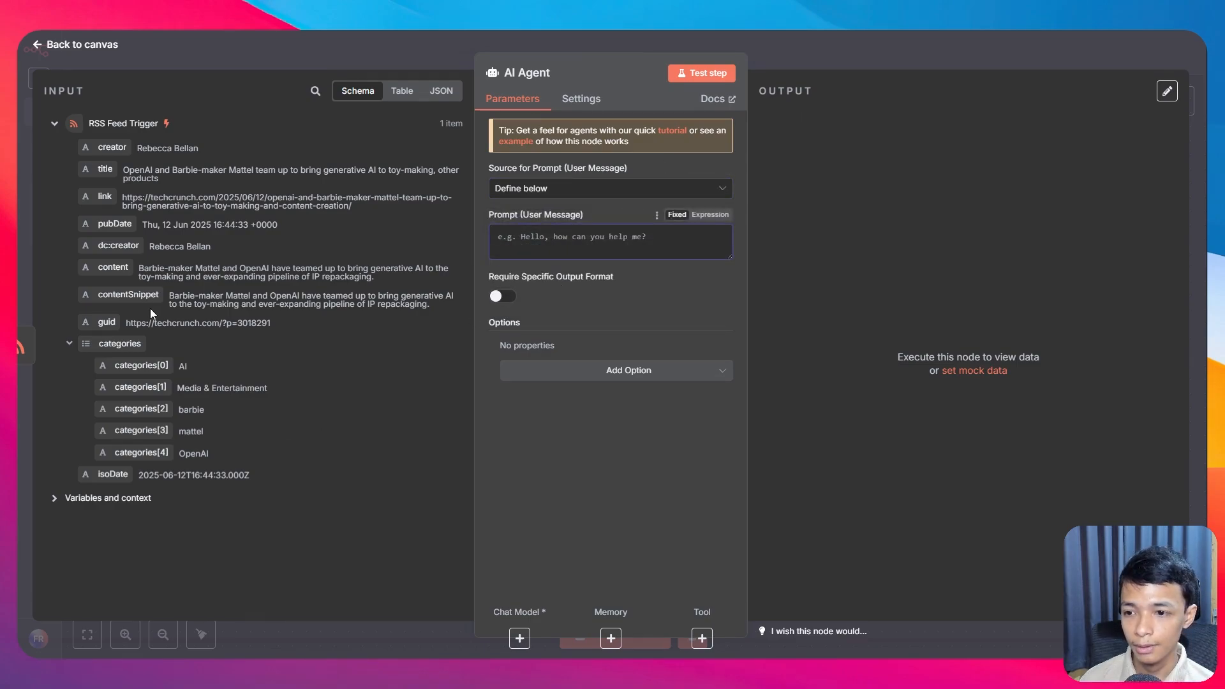
{"action": "left_click_drag", "start_coordinate": [127, 294], "coordinate": [557, 251]}
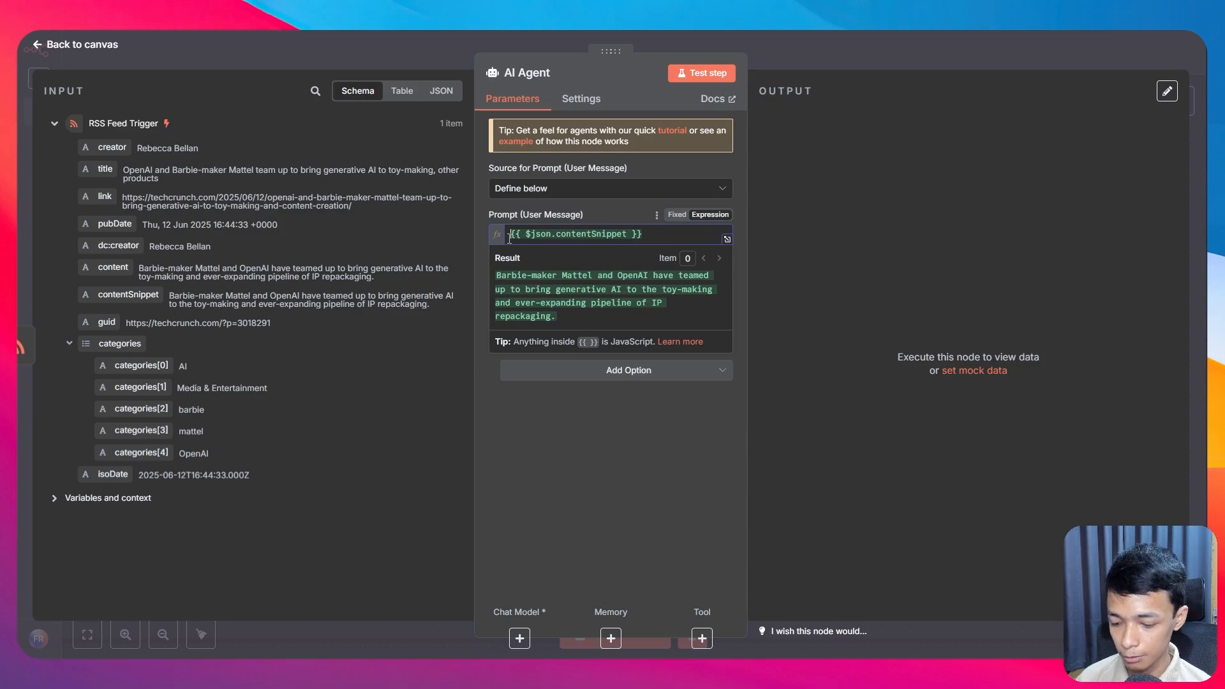
{"action": "key", "text": "super"}
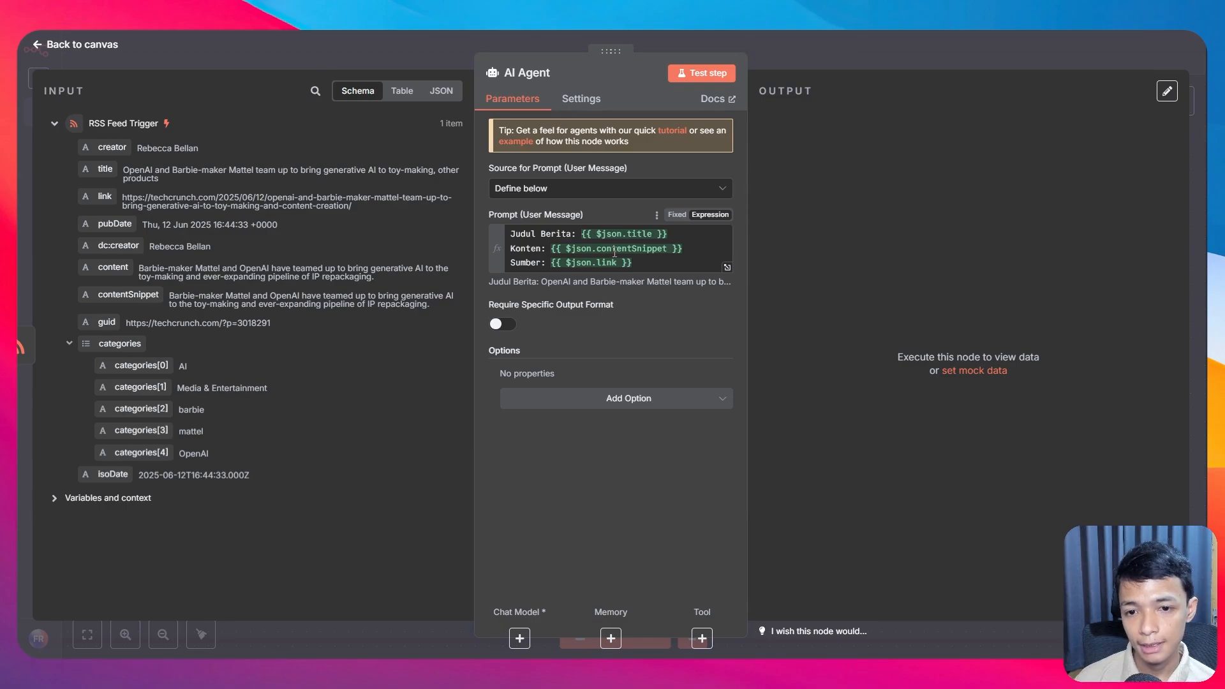
{"action": "left_click_drag", "start_coordinate": [510, 235], "coordinate": [572, 240]}
{"action": "left_click", "coordinate": [644, 247]}
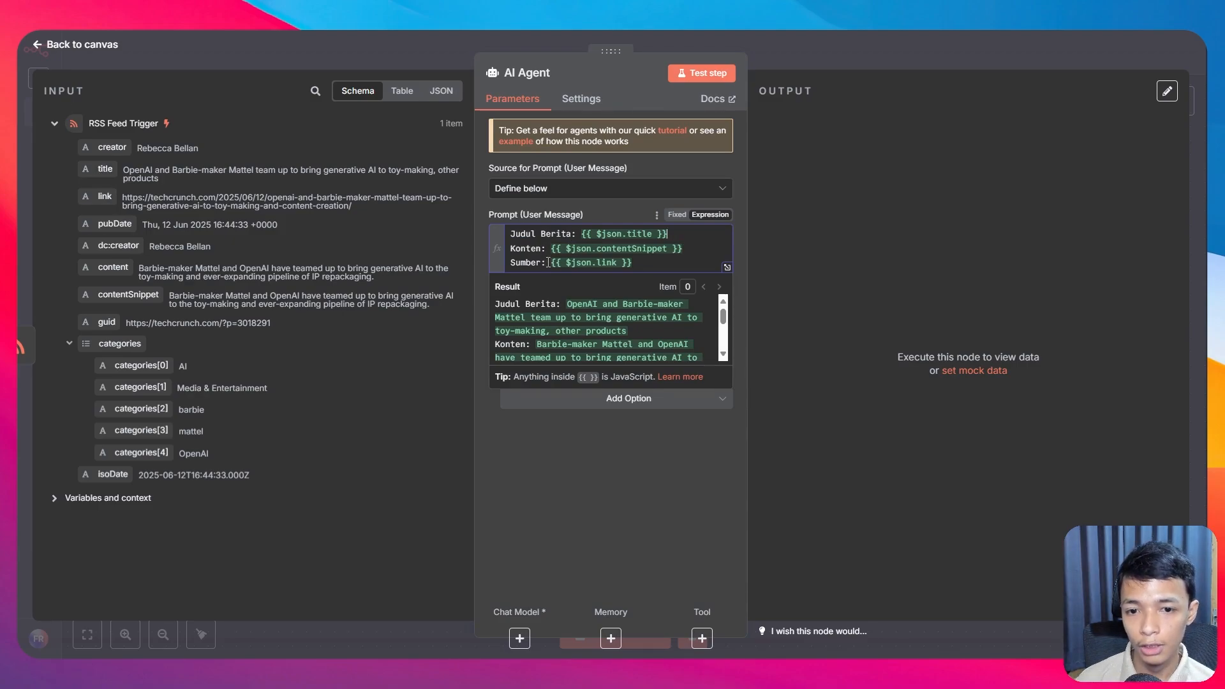
{"action": "left_click", "coordinate": [683, 250]}
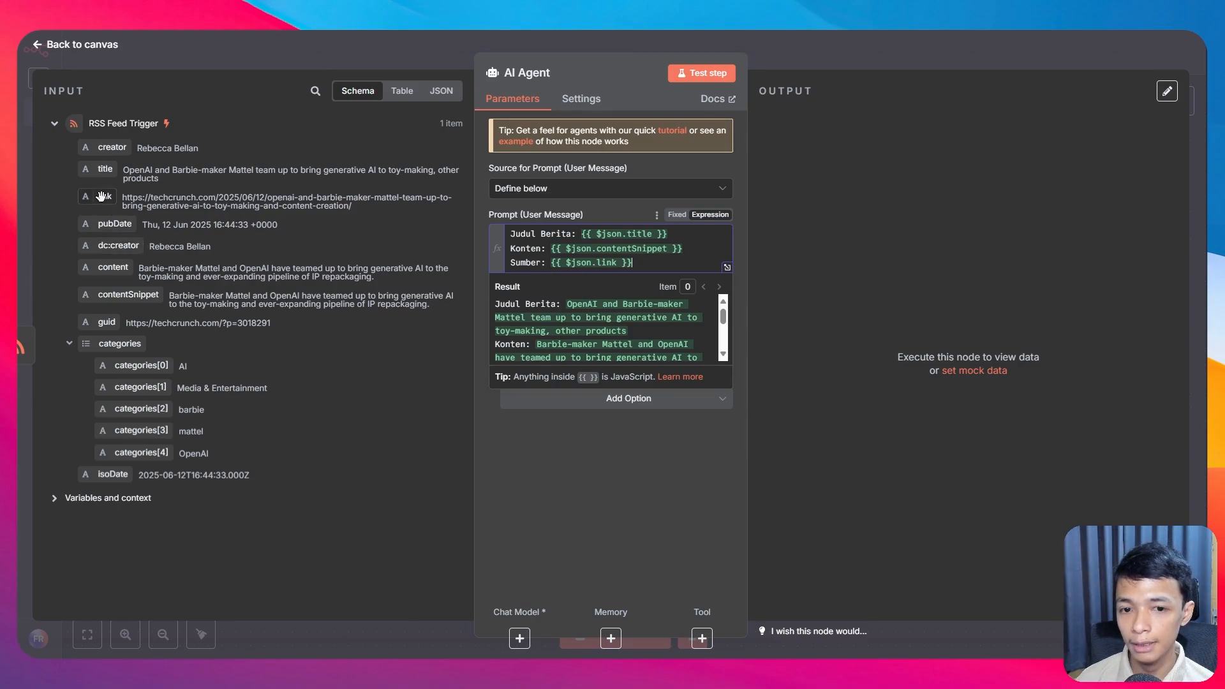
{"action": "scroll", "coordinate": [660, 339], "scroll_direction": "down", "scroll_amount": 3}
{"action": "scroll", "coordinate": [664, 341], "scroll_direction": "up", "scroll_amount": 3}
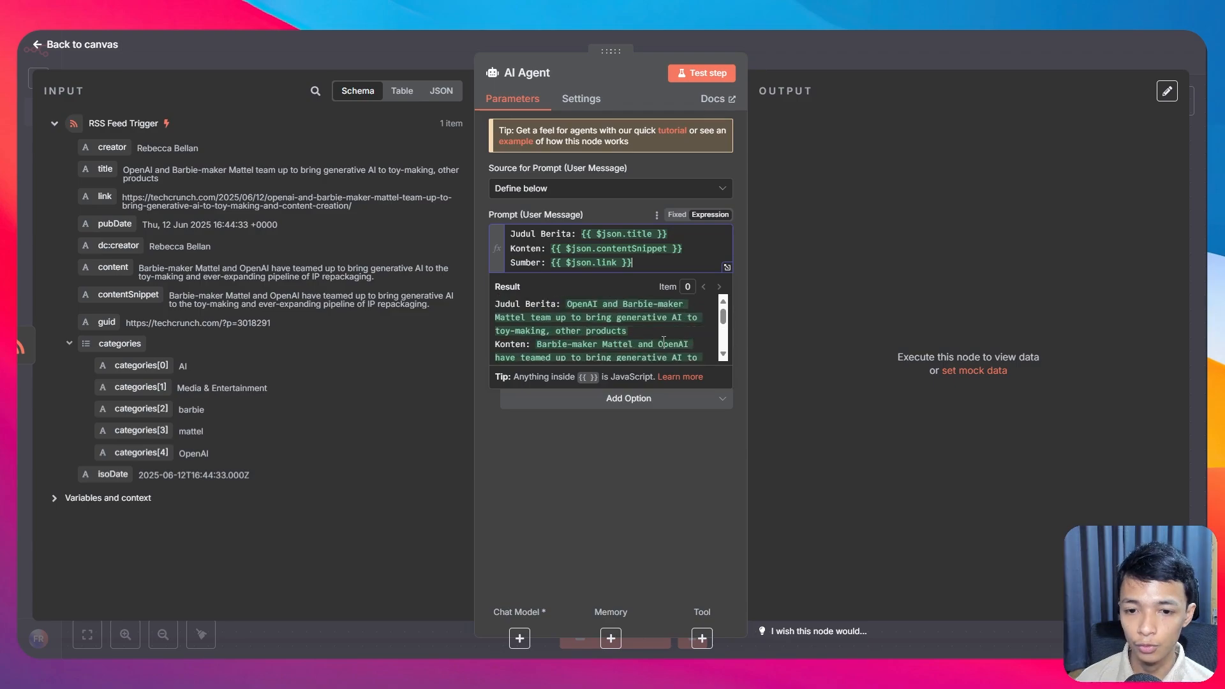
{"action": "left_click", "coordinate": [663, 480]}
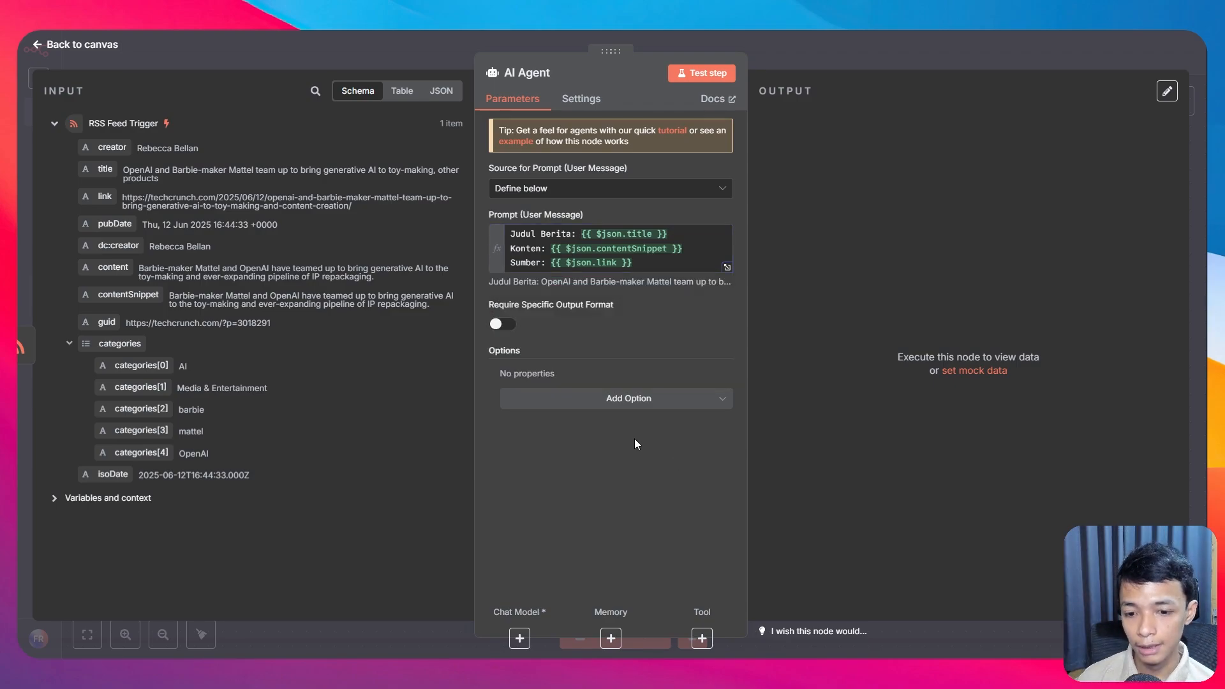
Step: Attach an OpenAI Chat Model using together_ai Llama-3.3-70B Instruct, then start a step after the agent
{"action": "left_click", "coordinate": [520, 637]}
{"action": "scroll", "coordinate": [1001, 491], "scroll_direction": "down", "scroll_amount": 1}
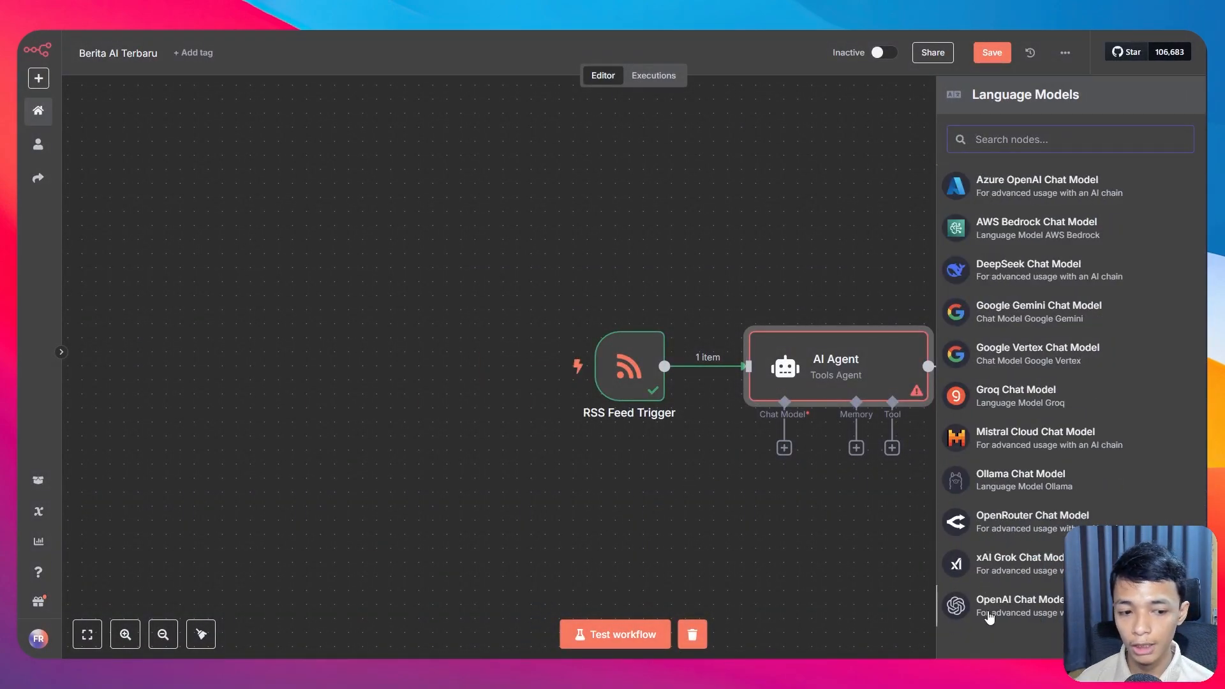
{"action": "left_click", "coordinate": [994, 614]}
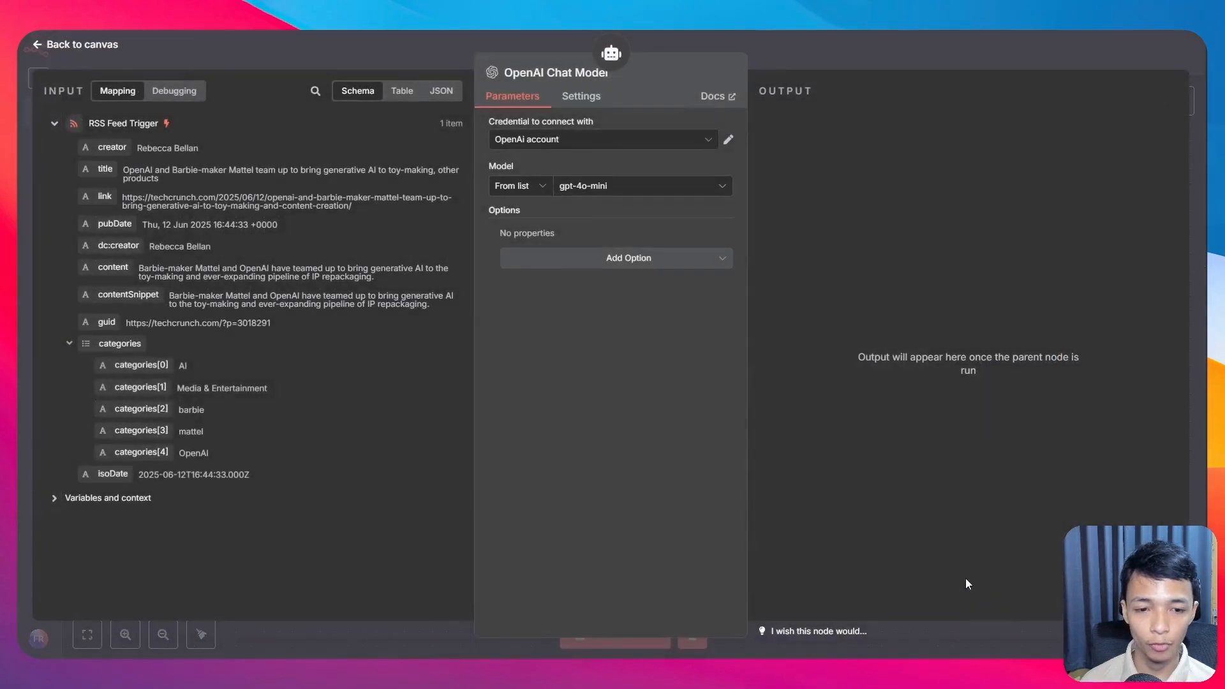
{"action": "left_click", "coordinate": [609, 194]}
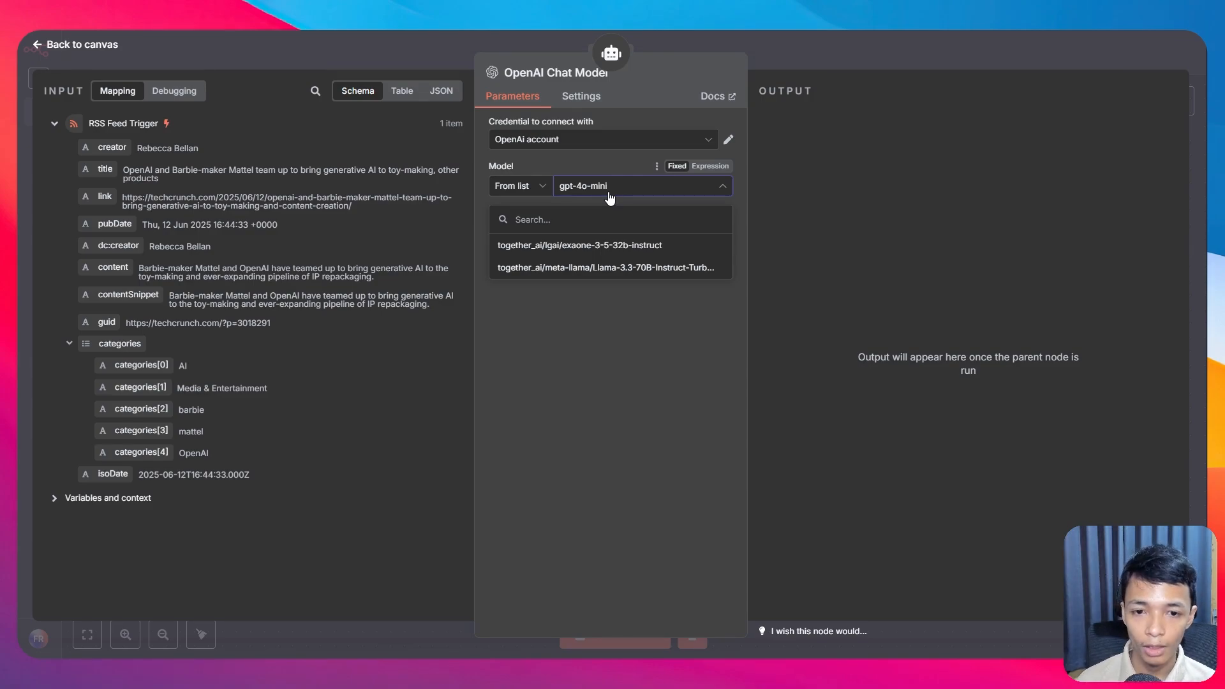
{"action": "left_click", "coordinate": [626, 268]}
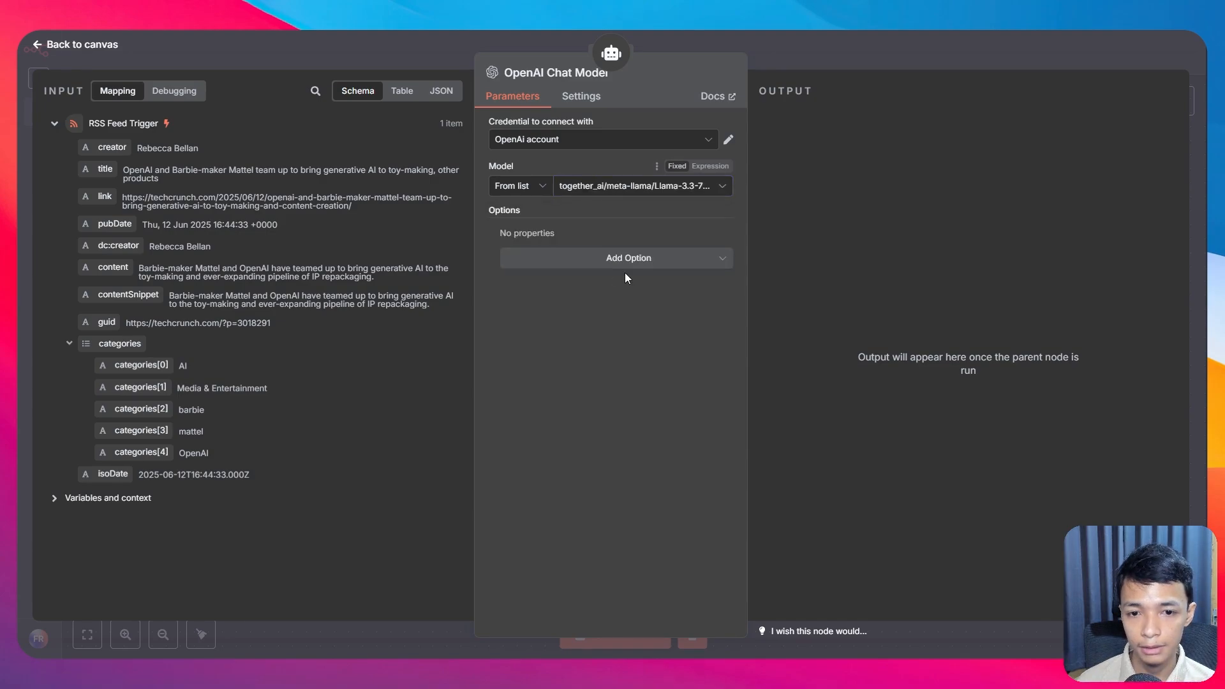
{"action": "left_click", "coordinate": [82, 45]}
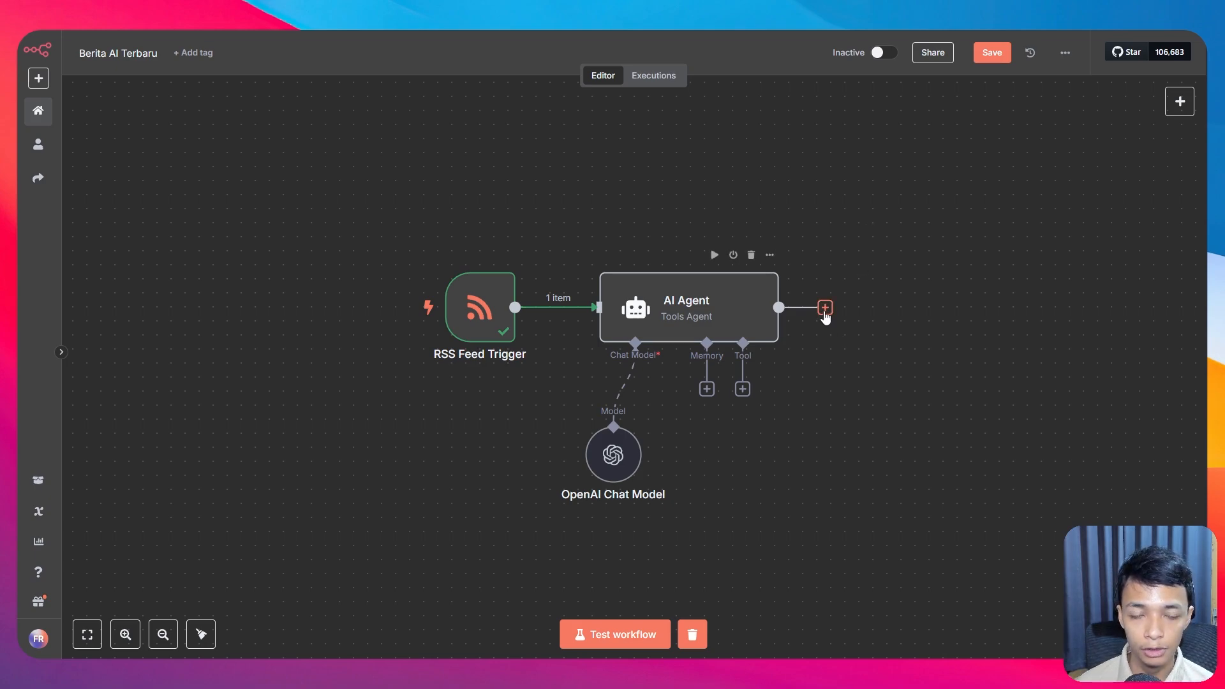
{"action": "left_click", "coordinate": [825, 308]}
Step: Add a Telegram node after the agent with the 'Send a text message' action
{"action": "type", "text": "ele"}
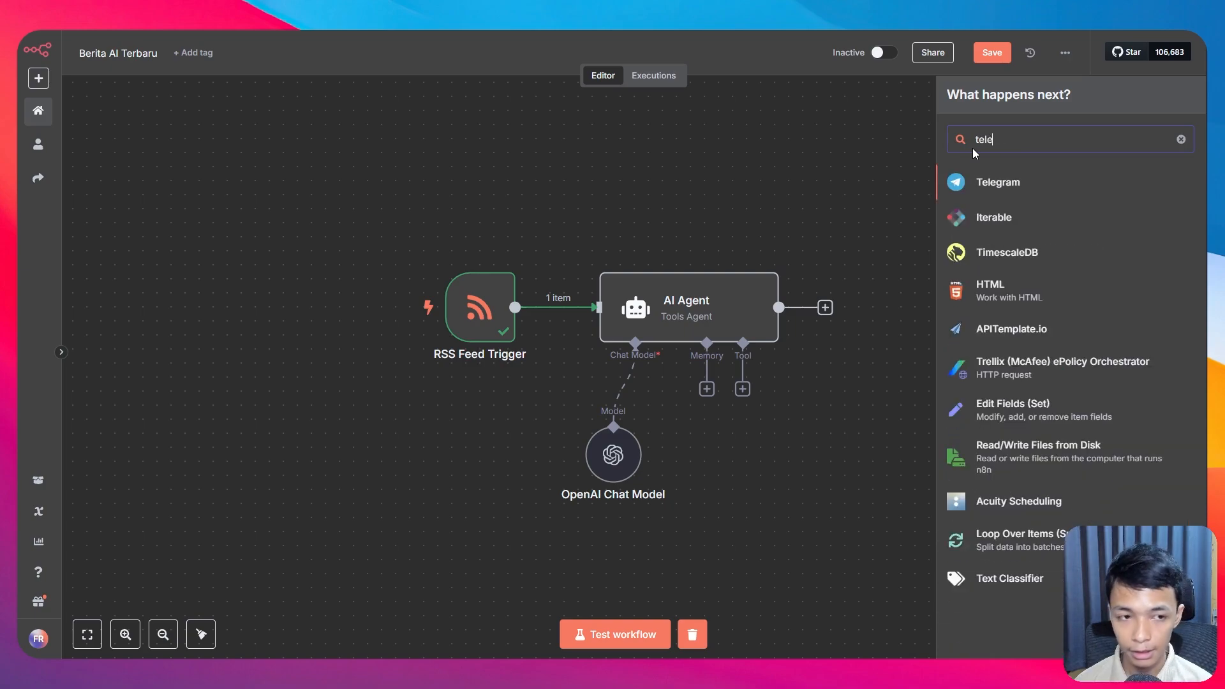
{"action": "left_click", "coordinate": [1000, 181]}
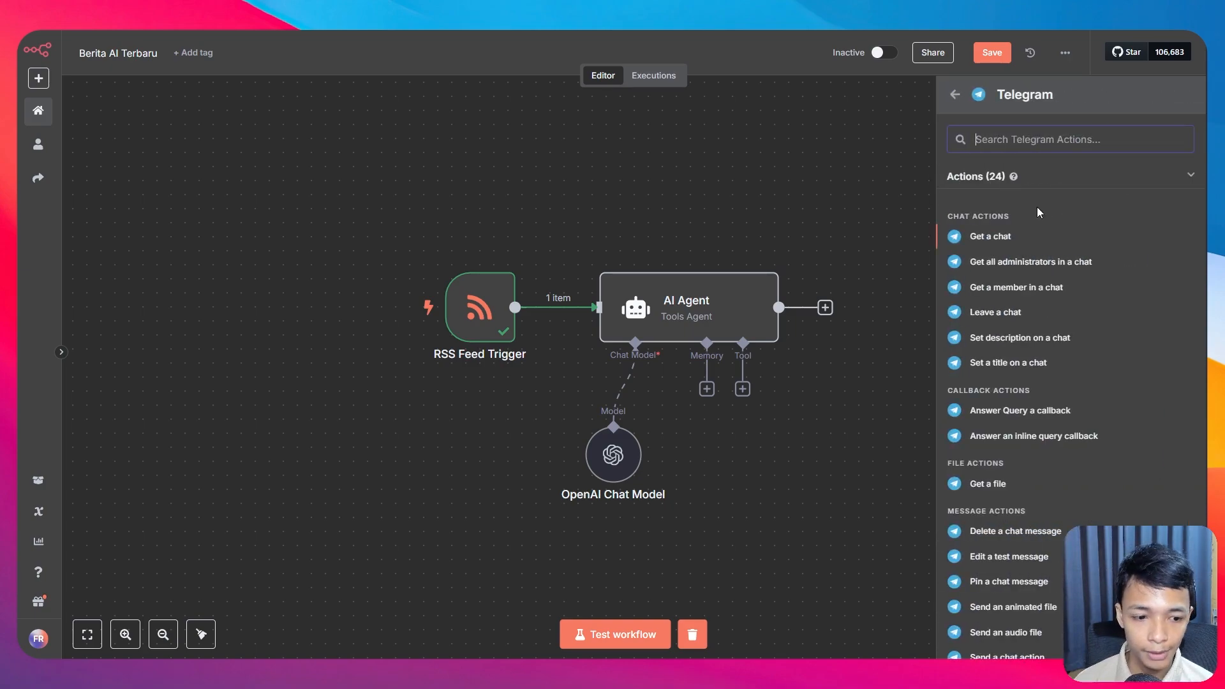
{"action": "scroll", "coordinate": [1039, 212], "scroll_direction": "down", "scroll_amount": 5}
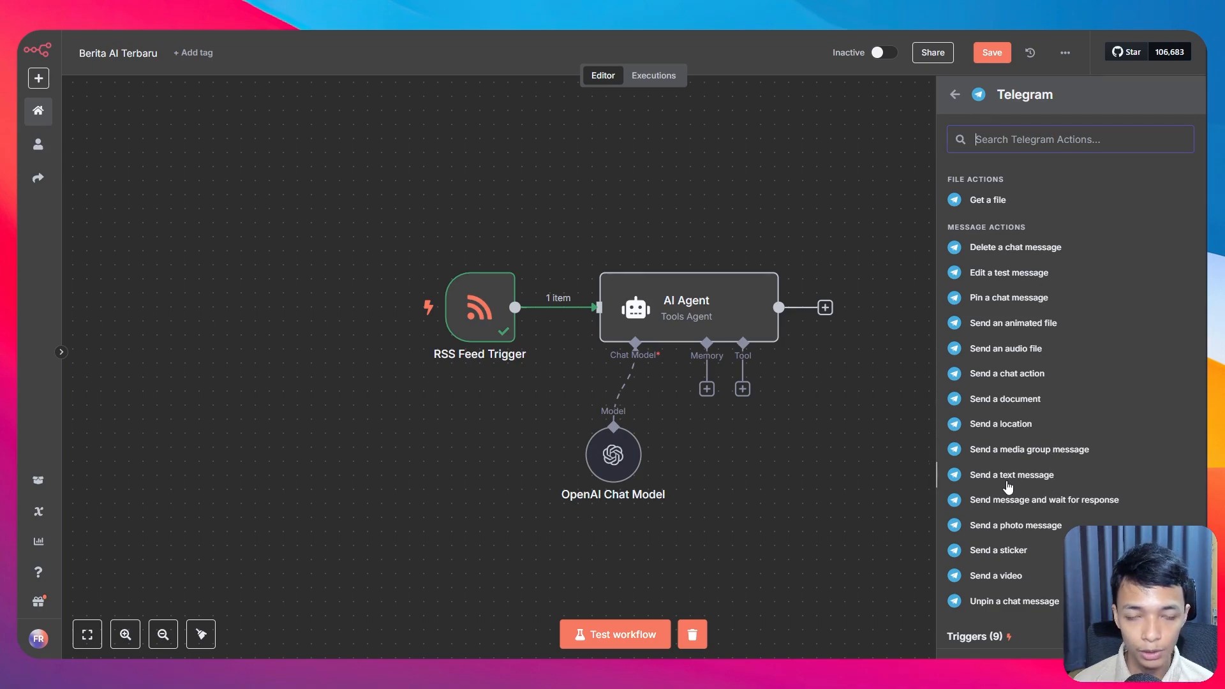
{"action": "left_click", "coordinate": [1016, 477]}
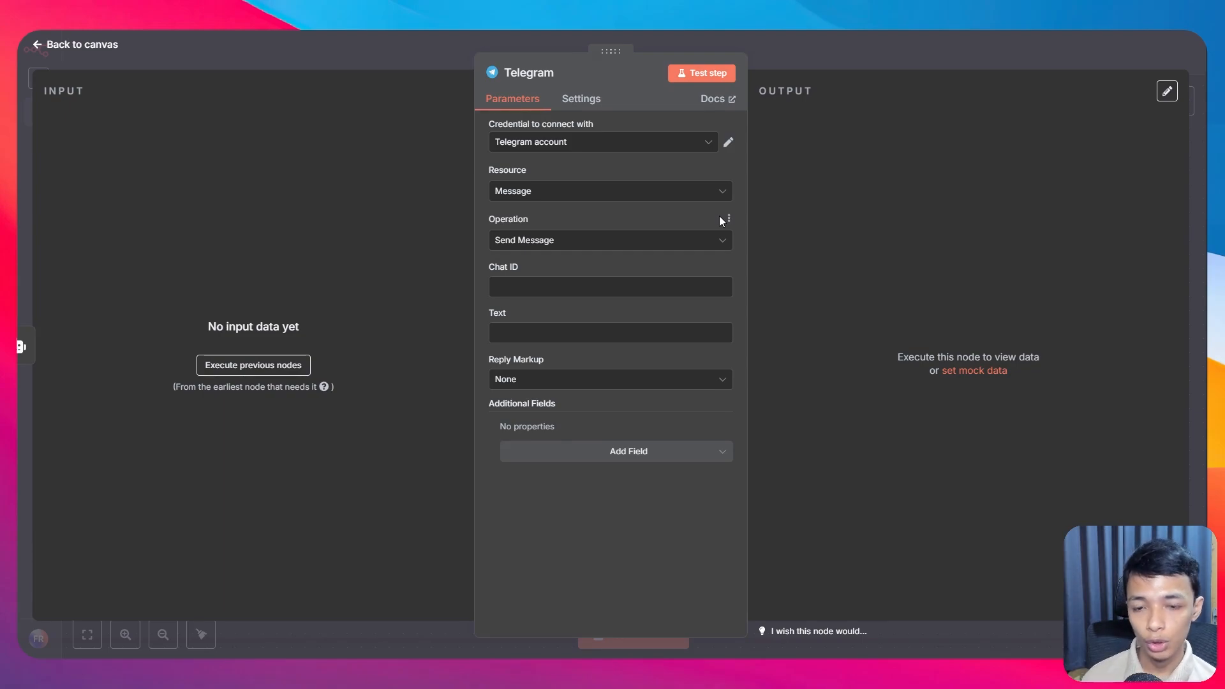
Step: Paste the recipient chat ID and execute previous nodes to load the agent's summary
{"action": "left_click", "coordinate": [634, 280]}
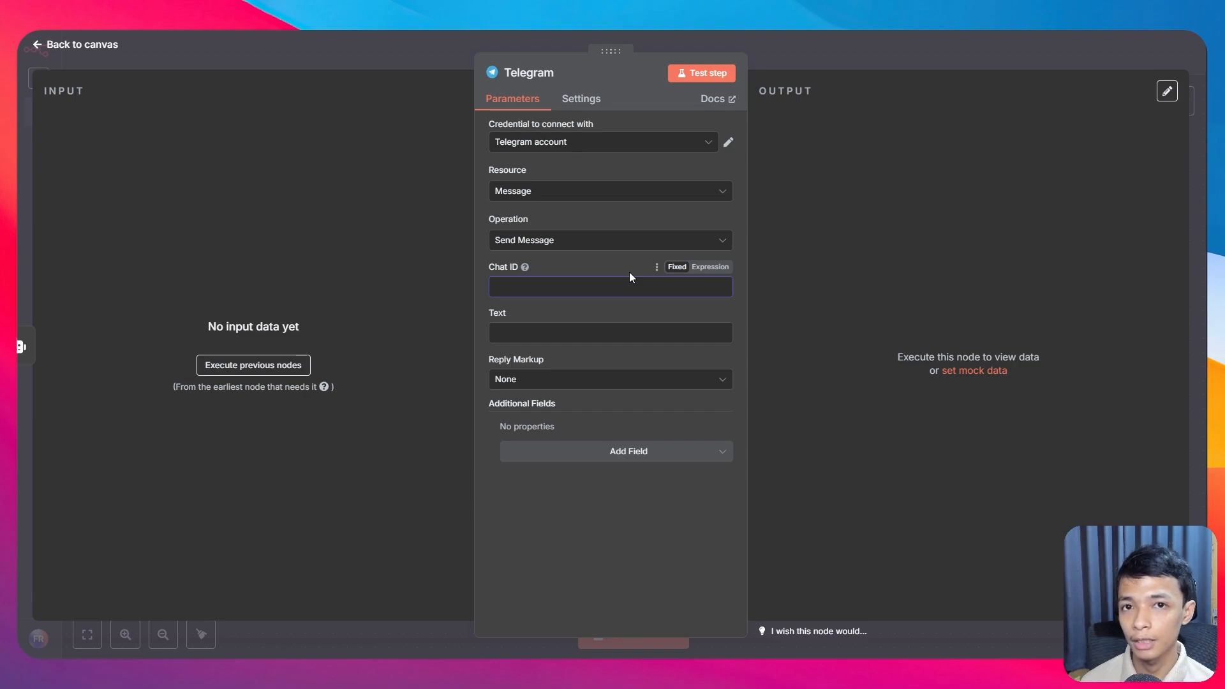
{"action": "type", "text": "913092090"}
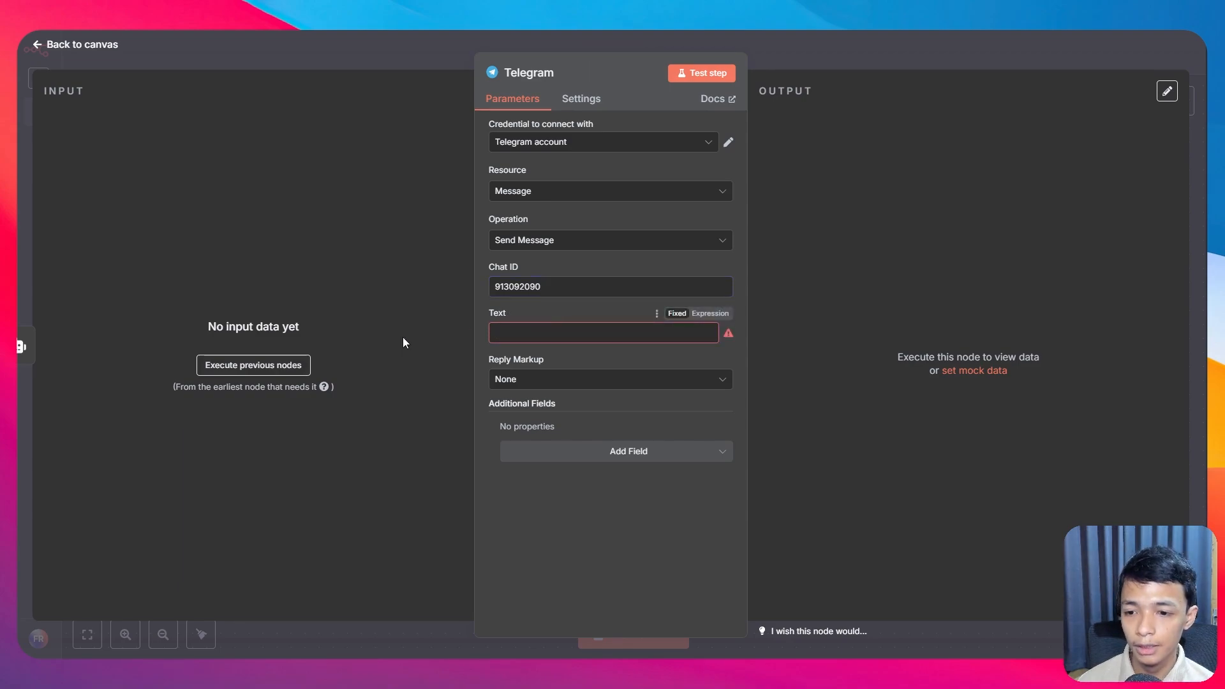
{"action": "left_click", "coordinate": [280, 364]}
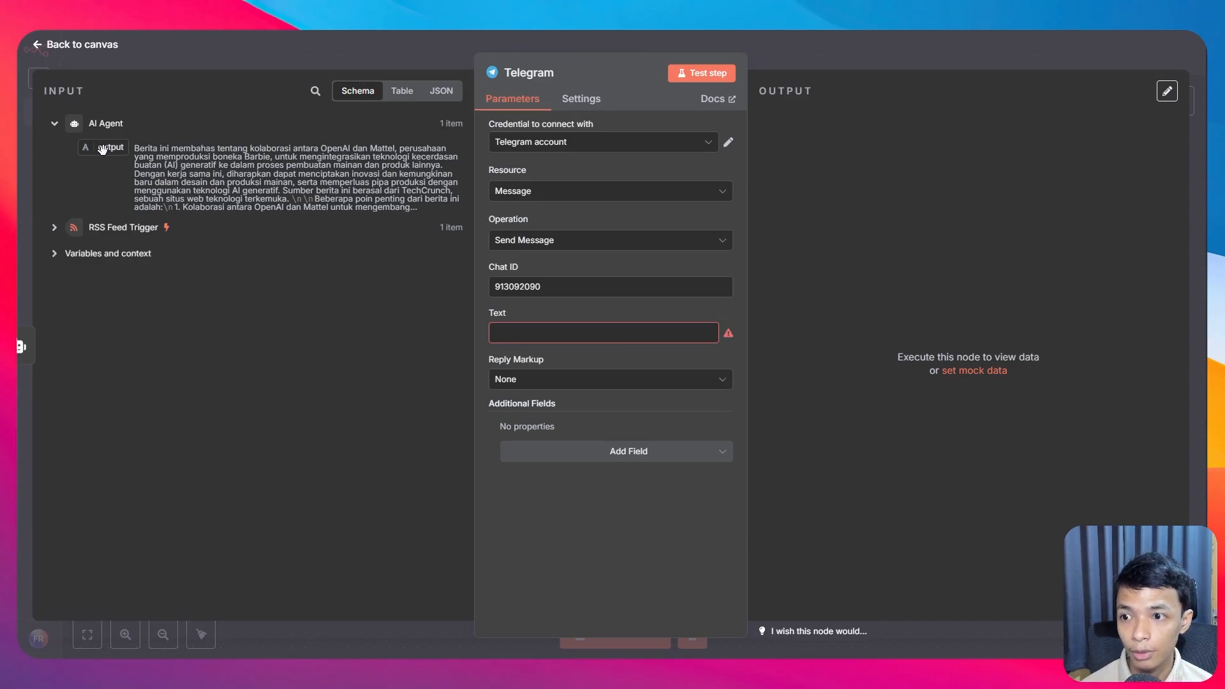
Step: Compose the message text: article title, AI Agent output, then 'Sumber:' with the article link
{"action": "left_click_drag", "start_coordinate": [102, 148], "coordinate": [514, 340]}
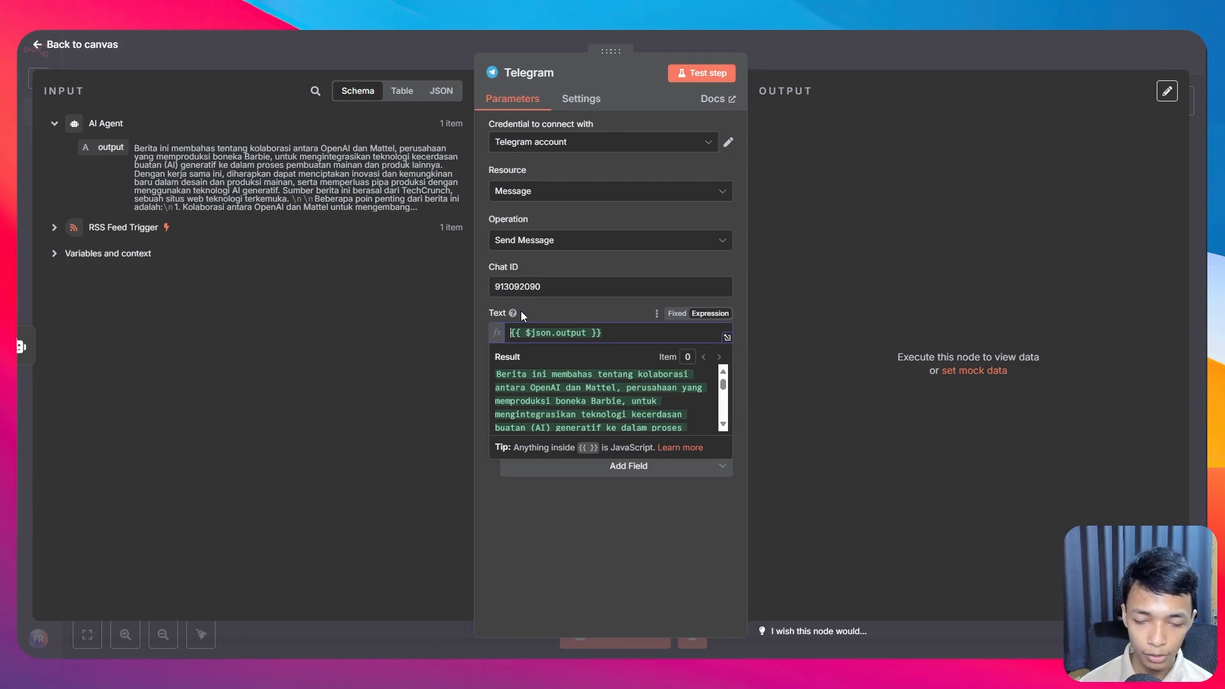
{"action": "key", "text": "Return"}
{"action": "key", "text": "Return"}
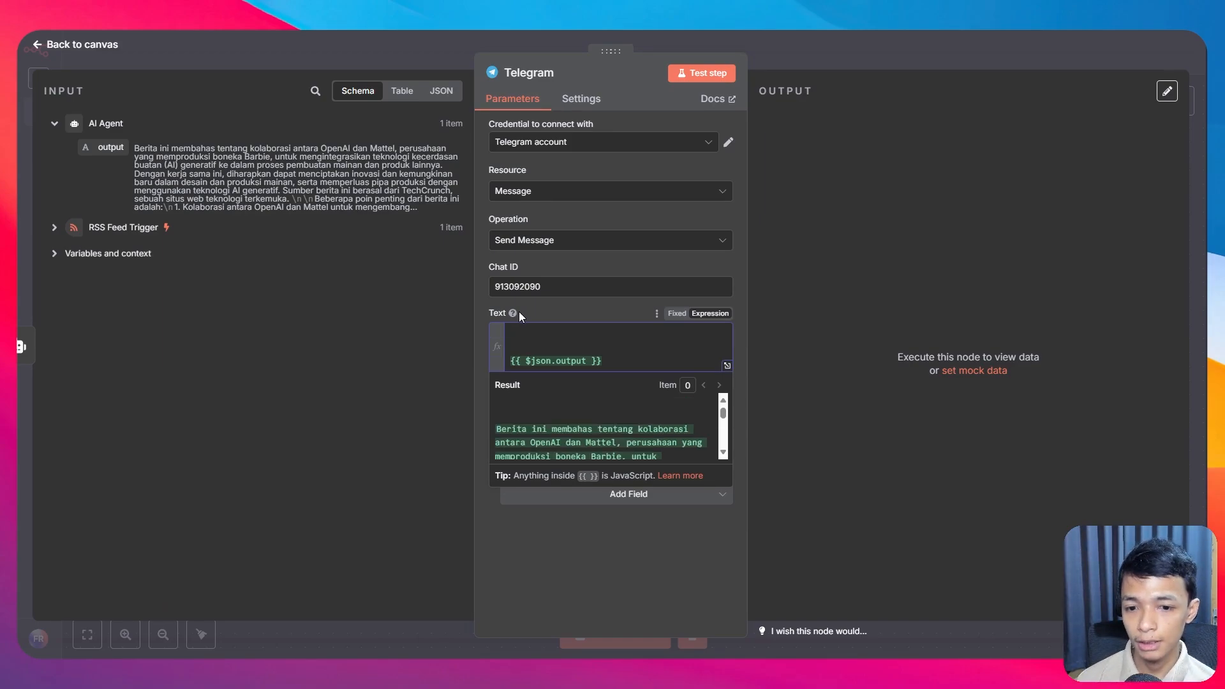
{"action": "left_click", "coordinate": [54, 227]}
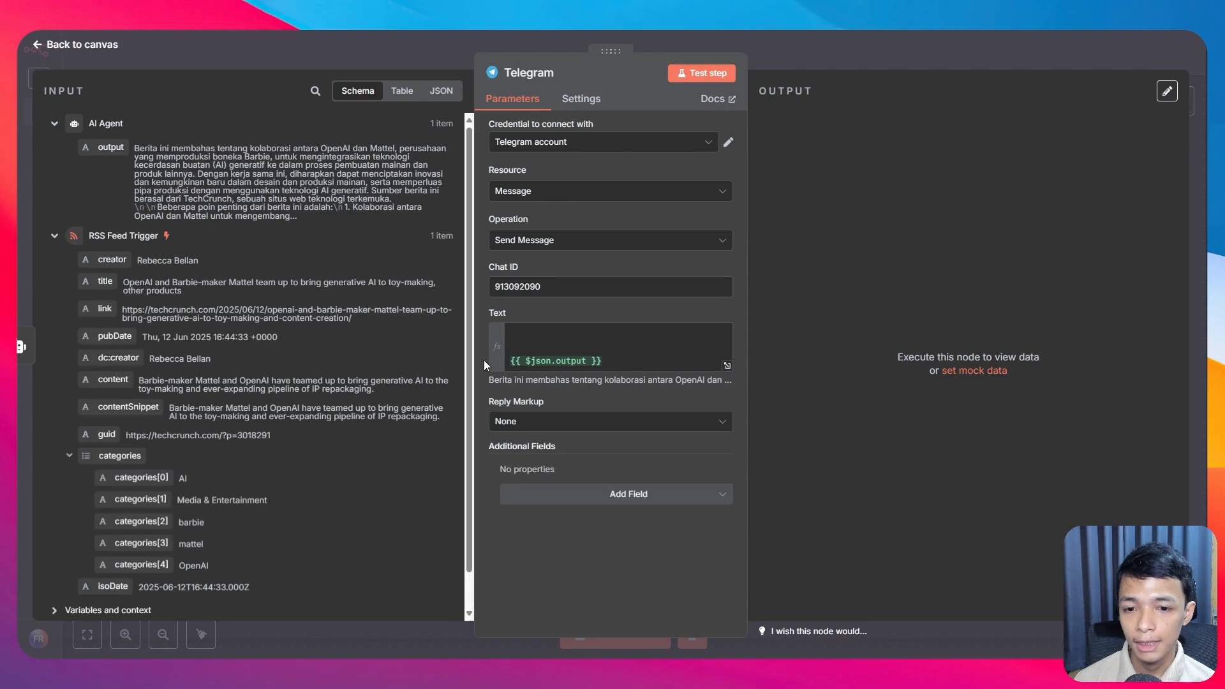
{"action": "left_click", "coordinate": [528, 336]}
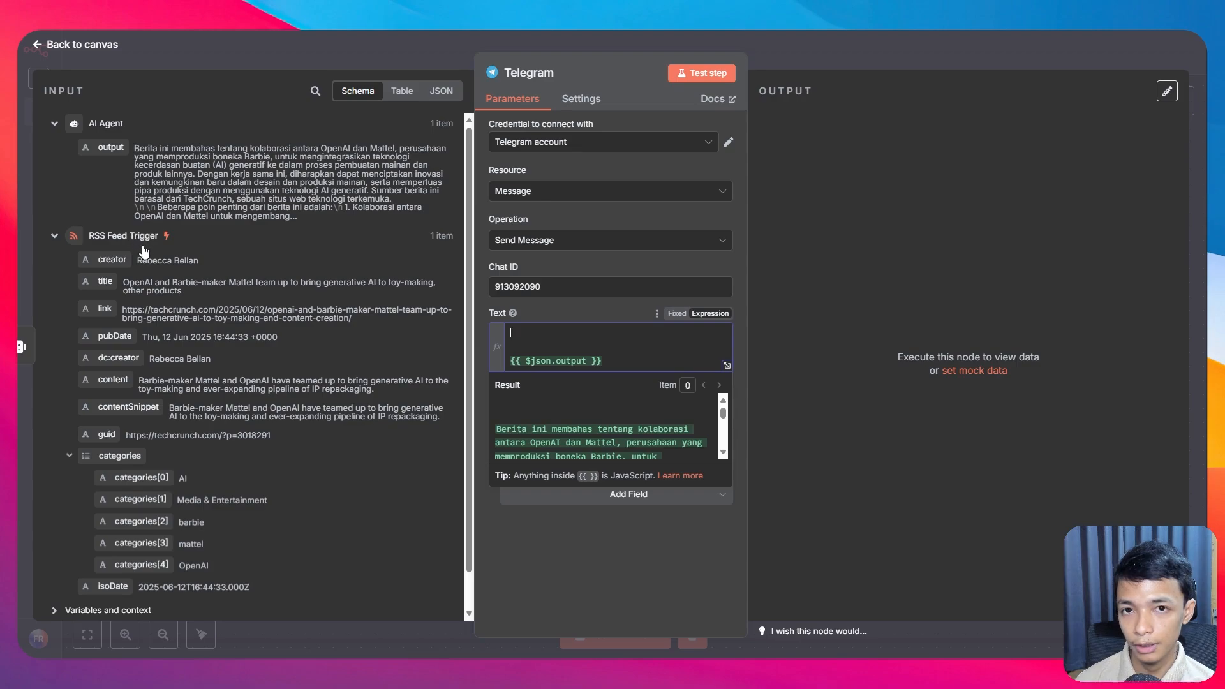
{"action": "scroll", "coordinate": [106, 324], "scroll_direction": "down", "scroll_amount": 1}
{"action": "left_click_drag", "start_coordinate": [109, 254], "coordinate": [510, 332]}
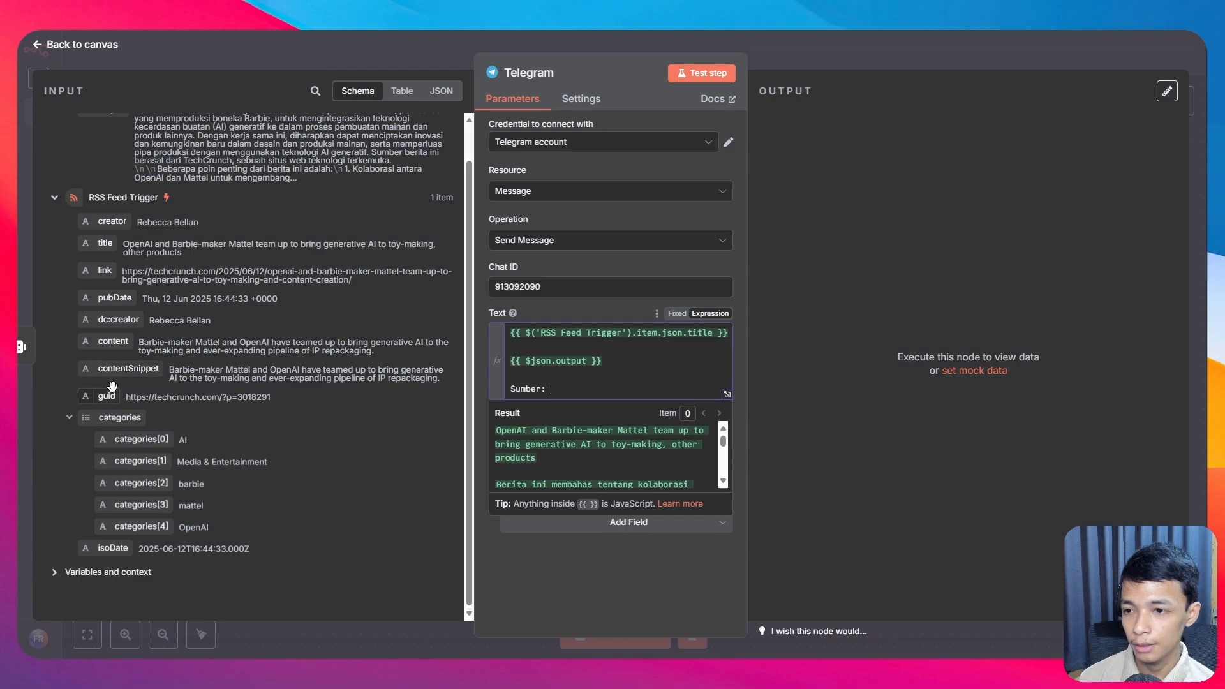
{"action": "left_click_drag", "start_coordinate": [101, 261], "coordinate": [552, 389]}
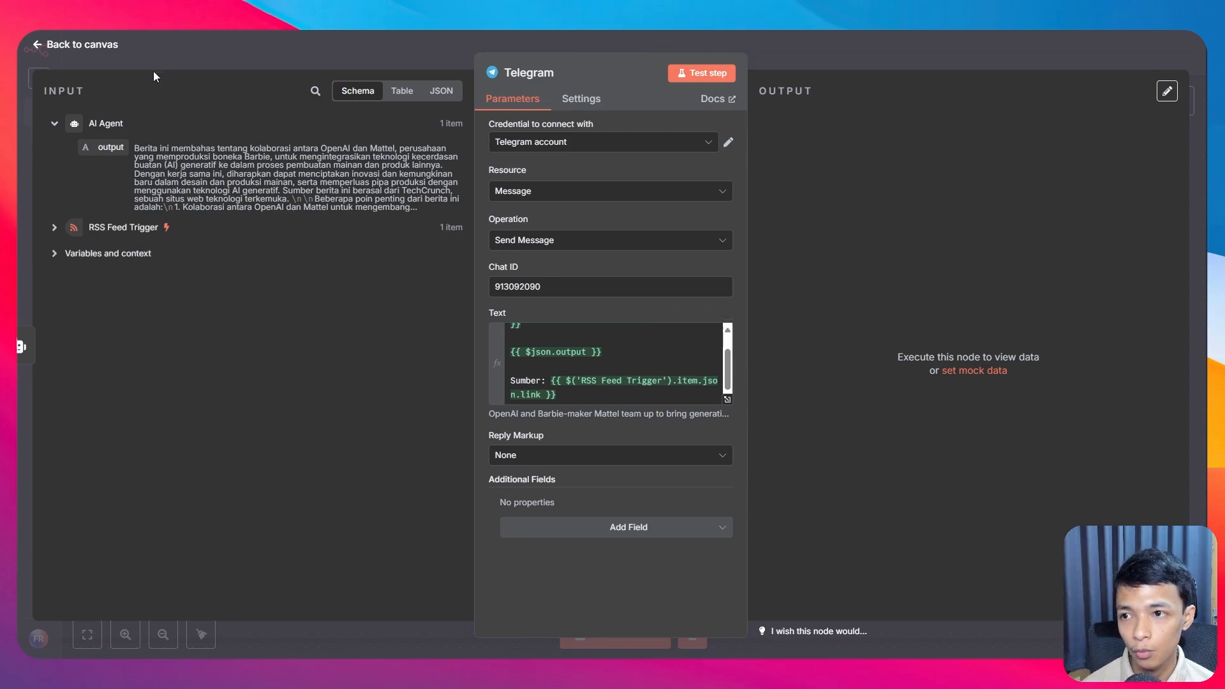
{"action": "left_click", "coordinate": [108, 54]}
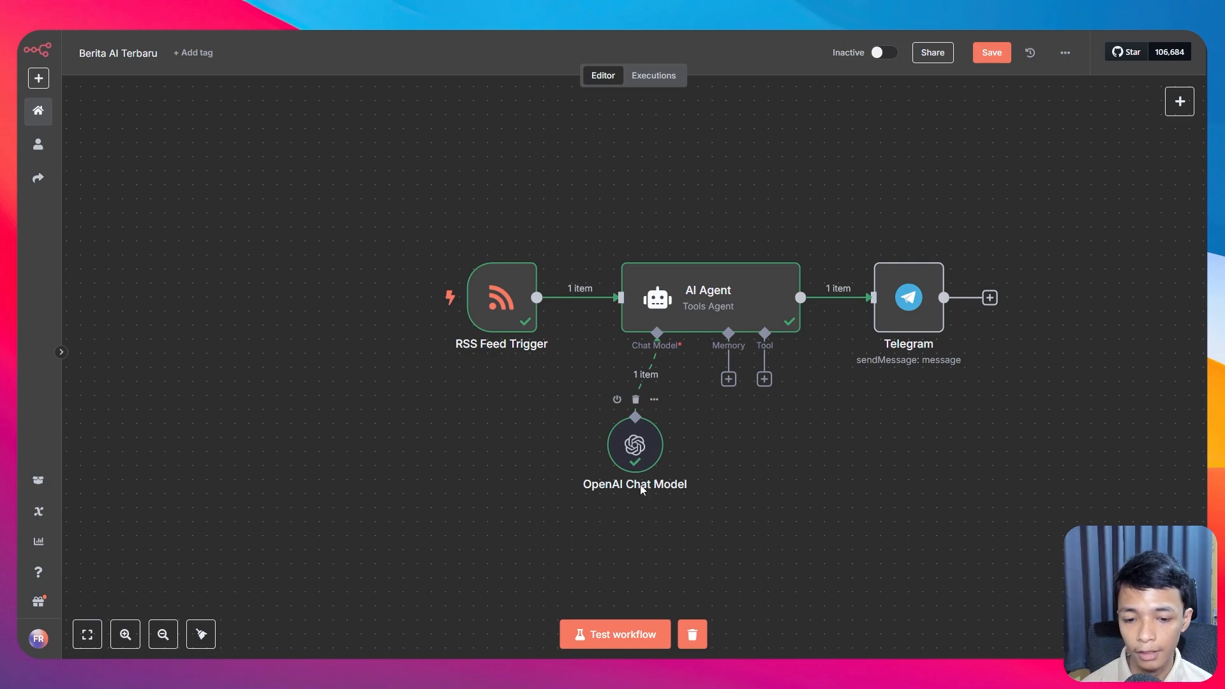
Step: Test the full workflow so the OpenAI–Mattel summary posts to the Telegram bot chat
{"action": "left_click", "coordinate": [609, 635]}
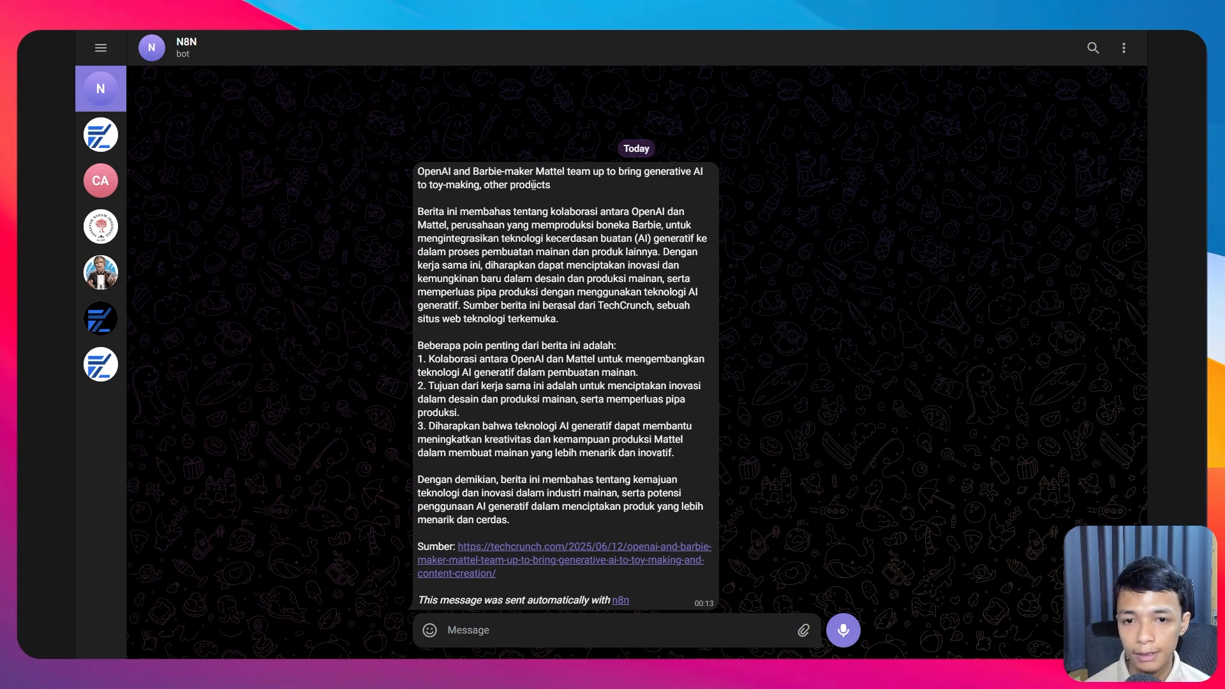
Step: Highlight the English headline of the bot's message in Telegram
{"action": "left_click_drag", "start_coordinate": [552, 186], "coordinate": [415, 173]}
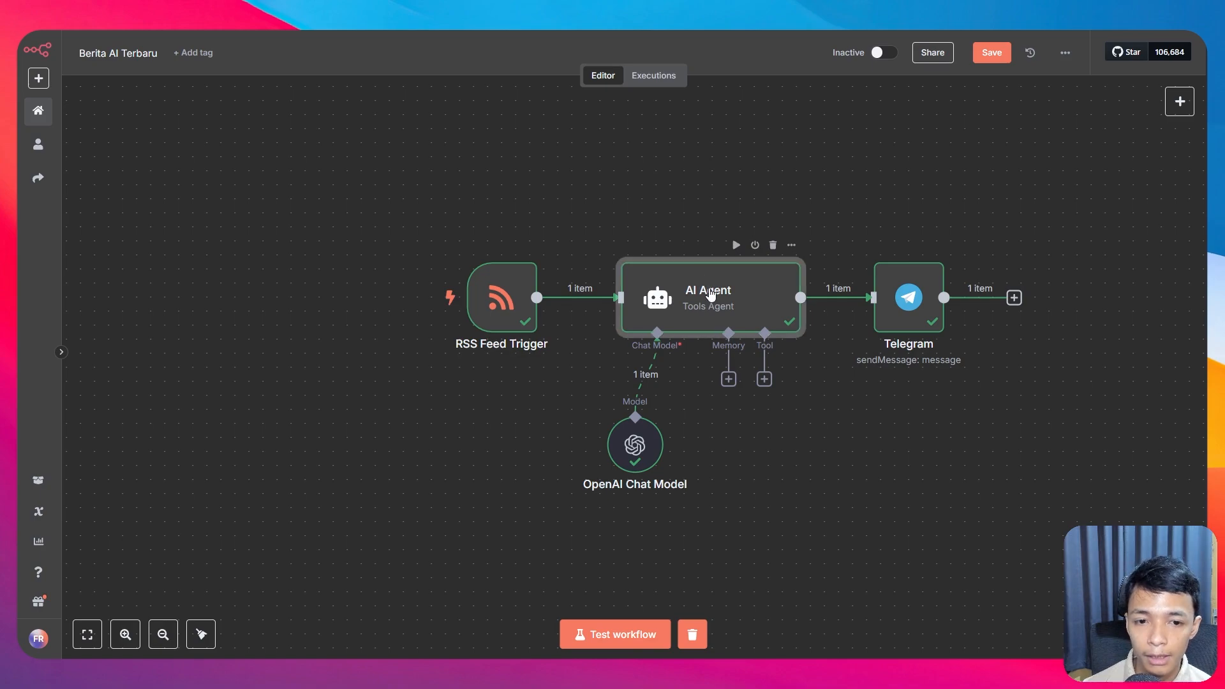
Step: Add a System Message option to the AI Agent containing the Indonesian journalist prompt
{"action": "double_click", "coordinate": [709, 290]}
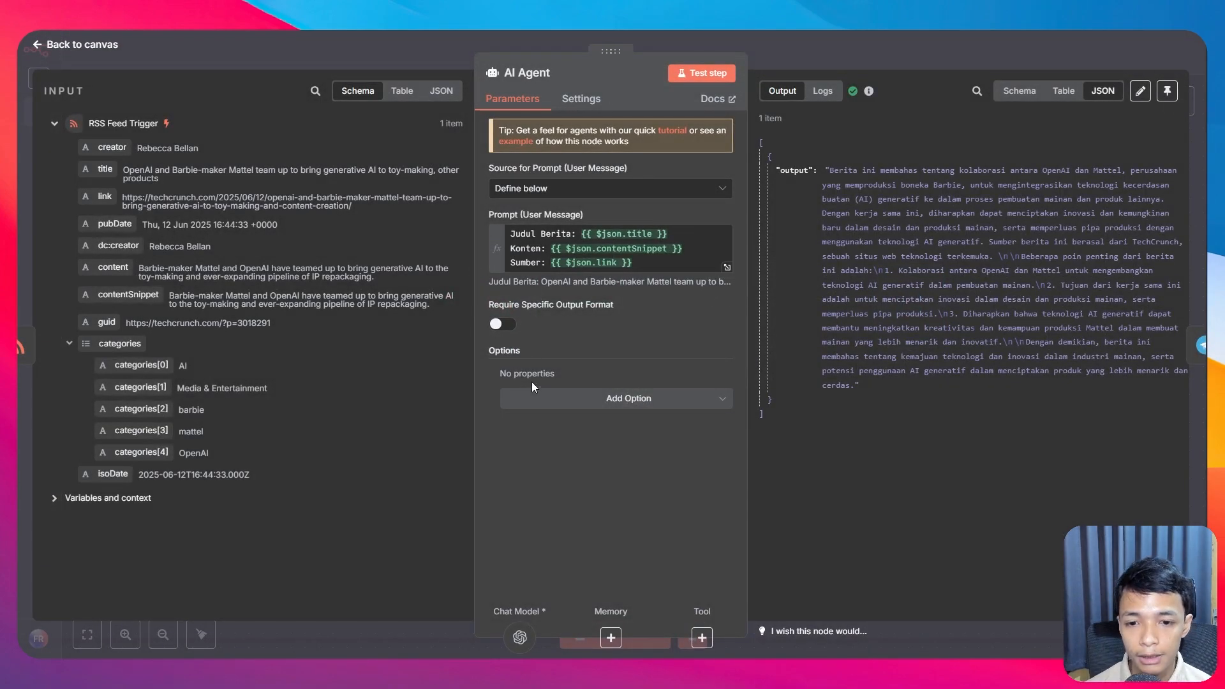
{"action": "left_click", "coordinate": [567, 406]}
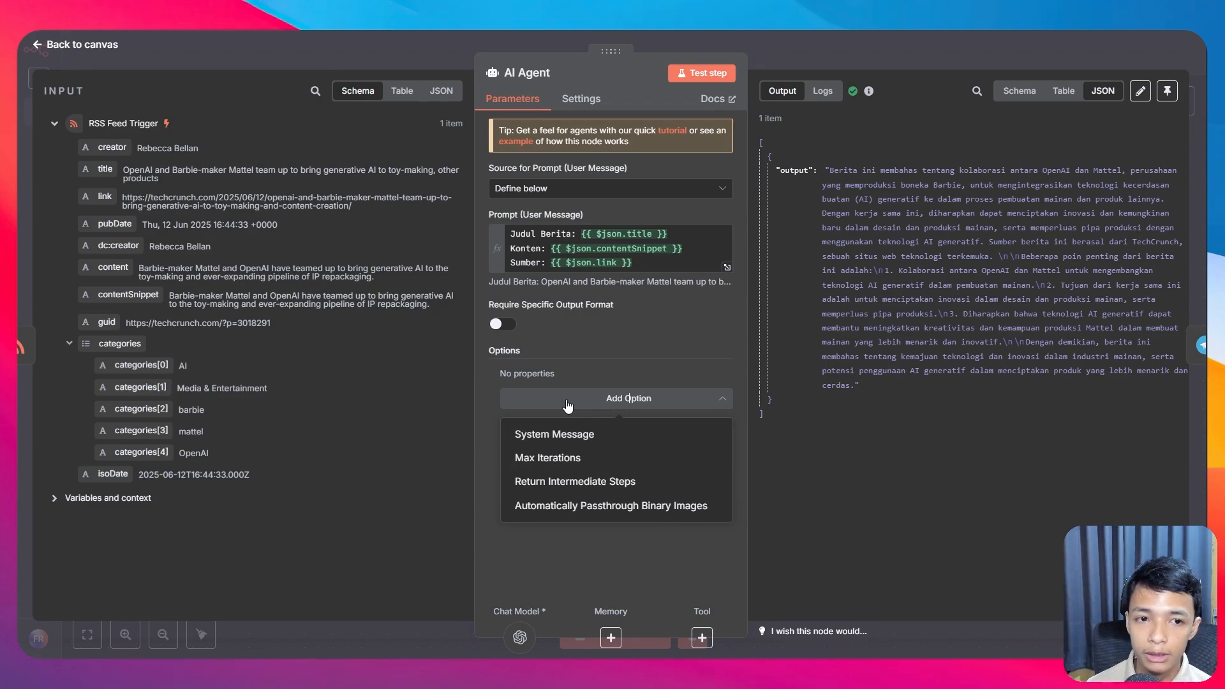
{"action": "left_click", "coordinate": [567, 434]}
{"action": "left_click", "coordinate": [607, 431]}
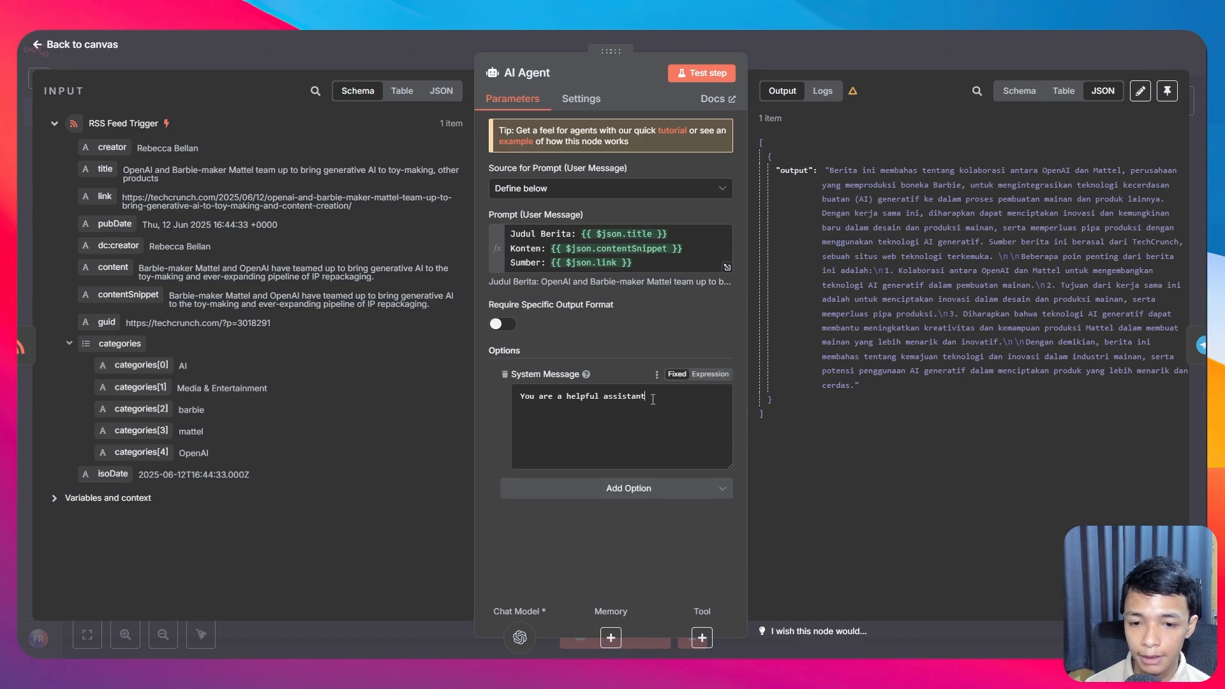
{"action": "key", "text": "ctrl+a"}
{"action": "key", "text": "ctrl+v"}
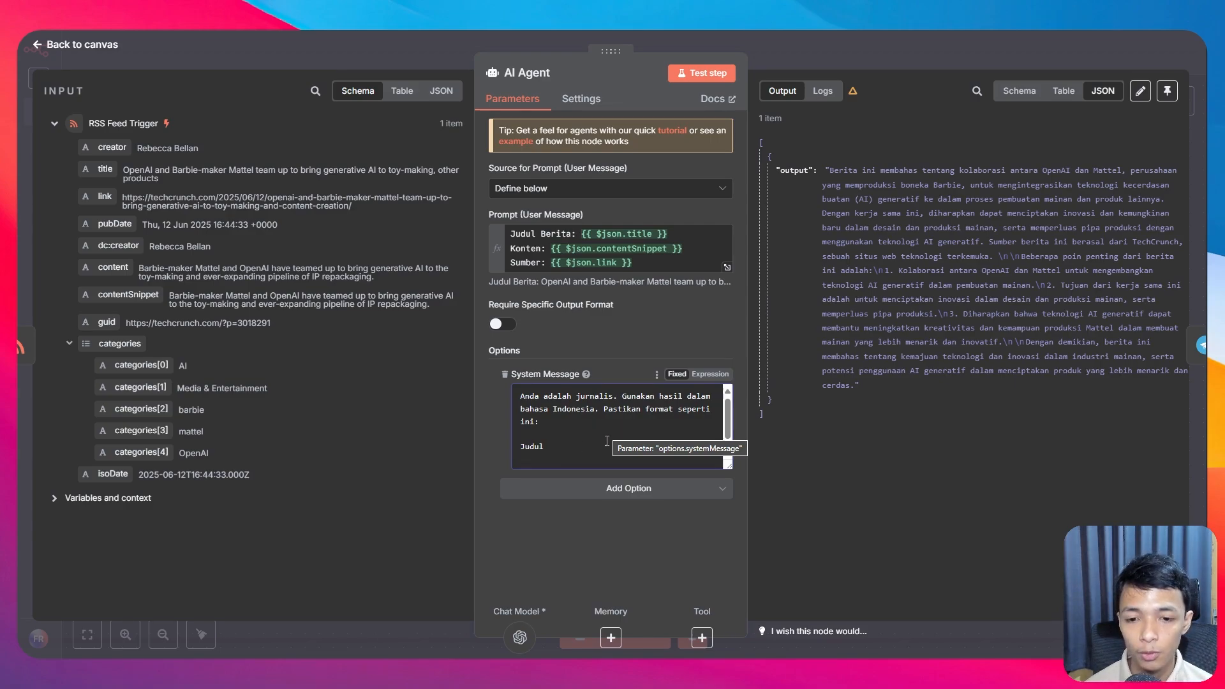
Step: Edit the system message's Judul and Konten output format lines
{"action": "left_click_drag", "start_coordinate": [520, 396], "coordinate": [594, 413]}
{"action": "left_click", "coordinate": [618, 408]}
{"action": "left_click", "coordinate": [593, 417]}
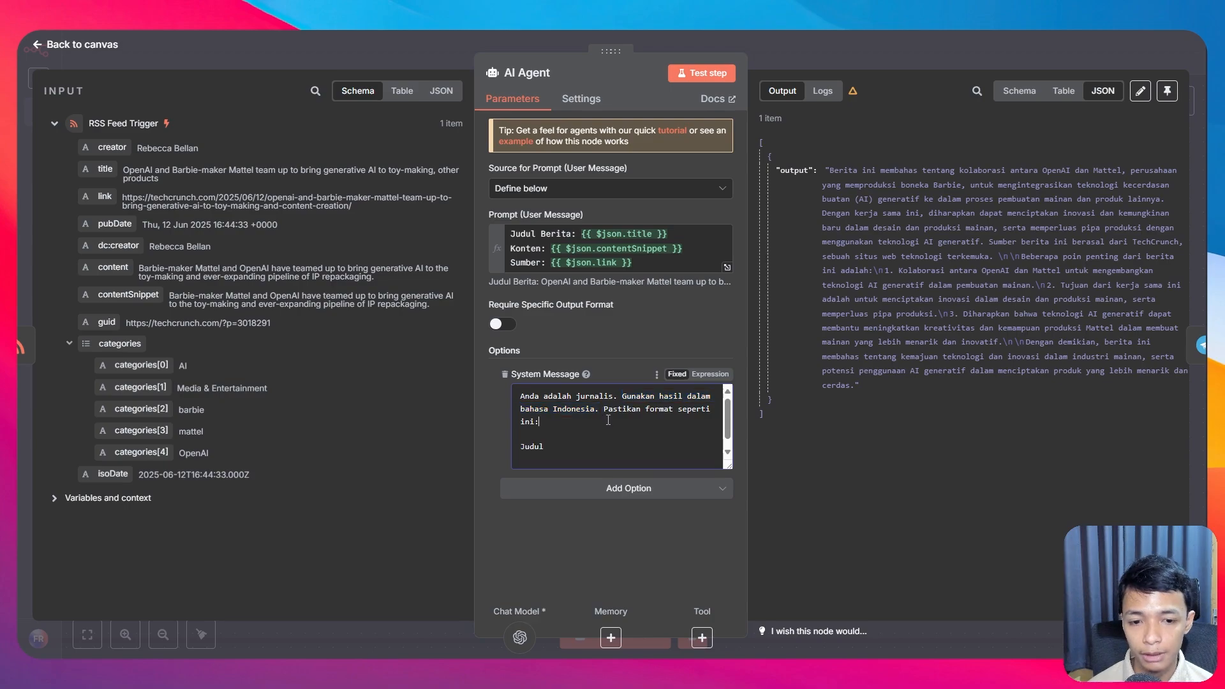
{"action": "scroll", "coordinate": [592, 421], "scroll_direction": "down", "scroll_amount": 1}
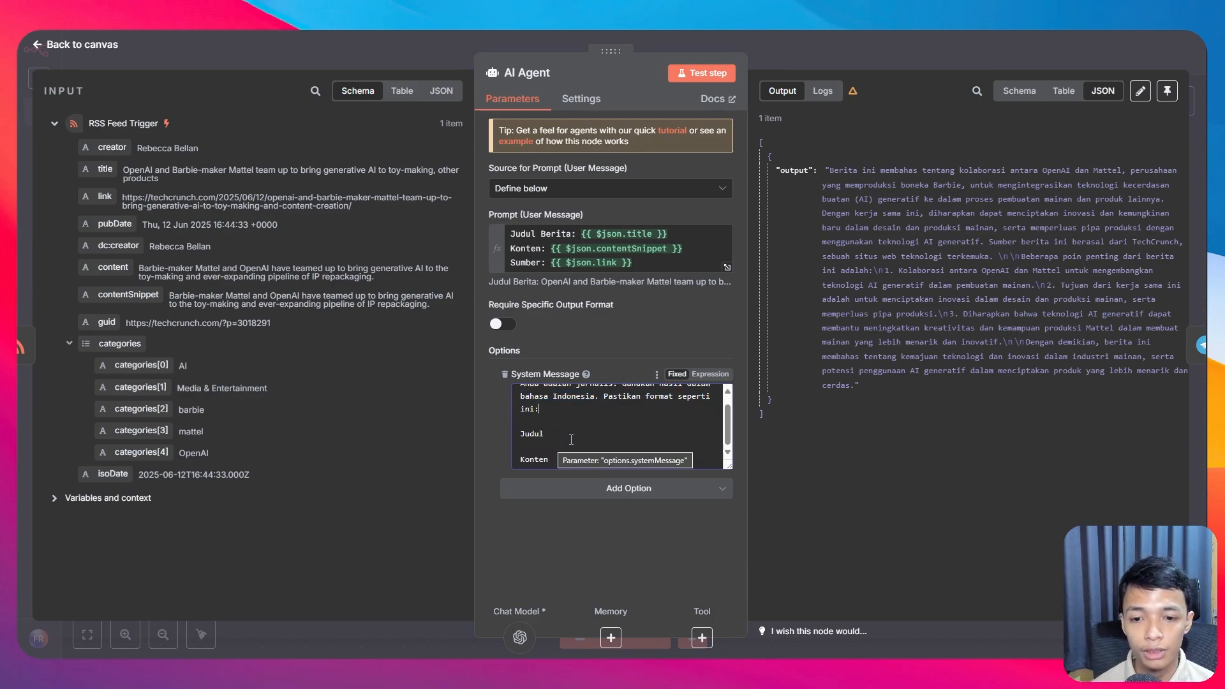
{"action": "left_click", "coordinate": [562, 459]}
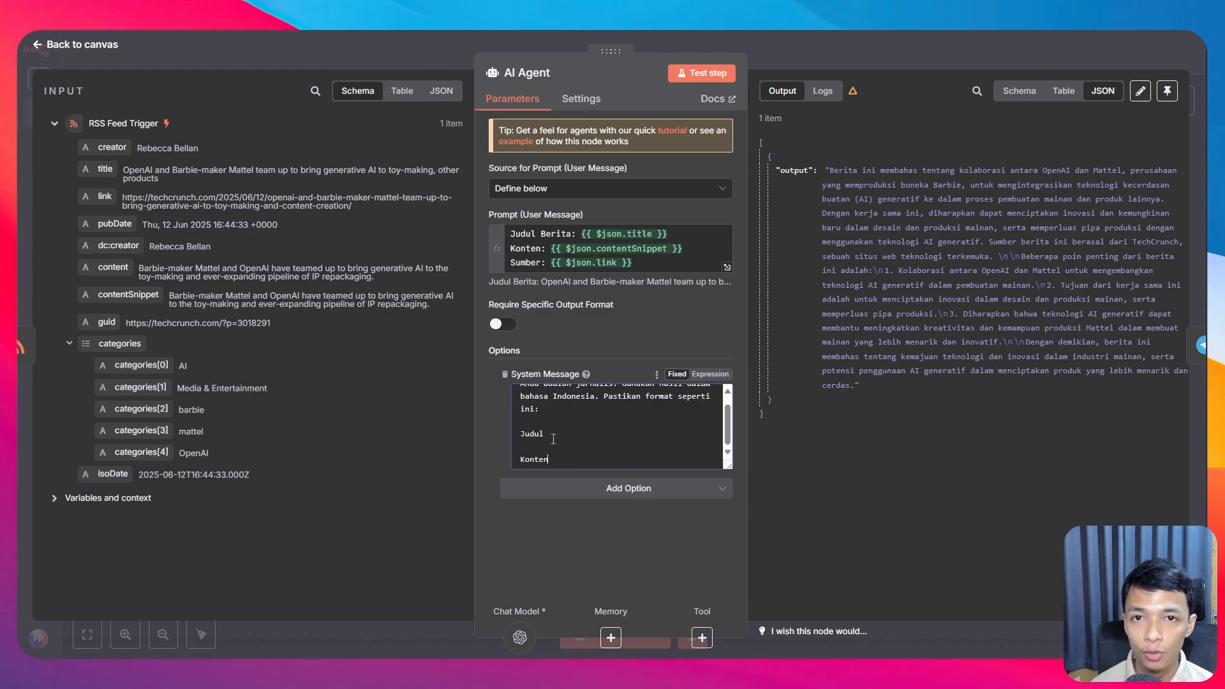
{"action": "left_click", "coordinate": [93, 46]}
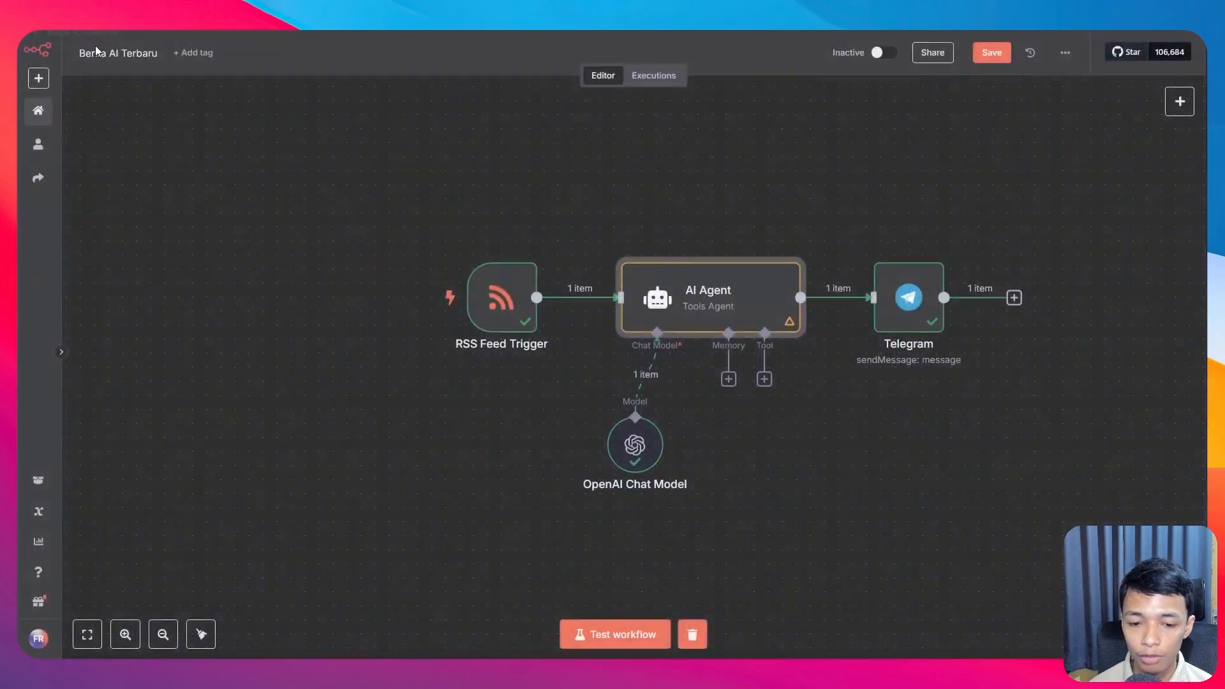
Step: Delete the RSS title line and blank line from the Telegram node's Text field
{"action": "double_click", "coordinate": [911, 313]}
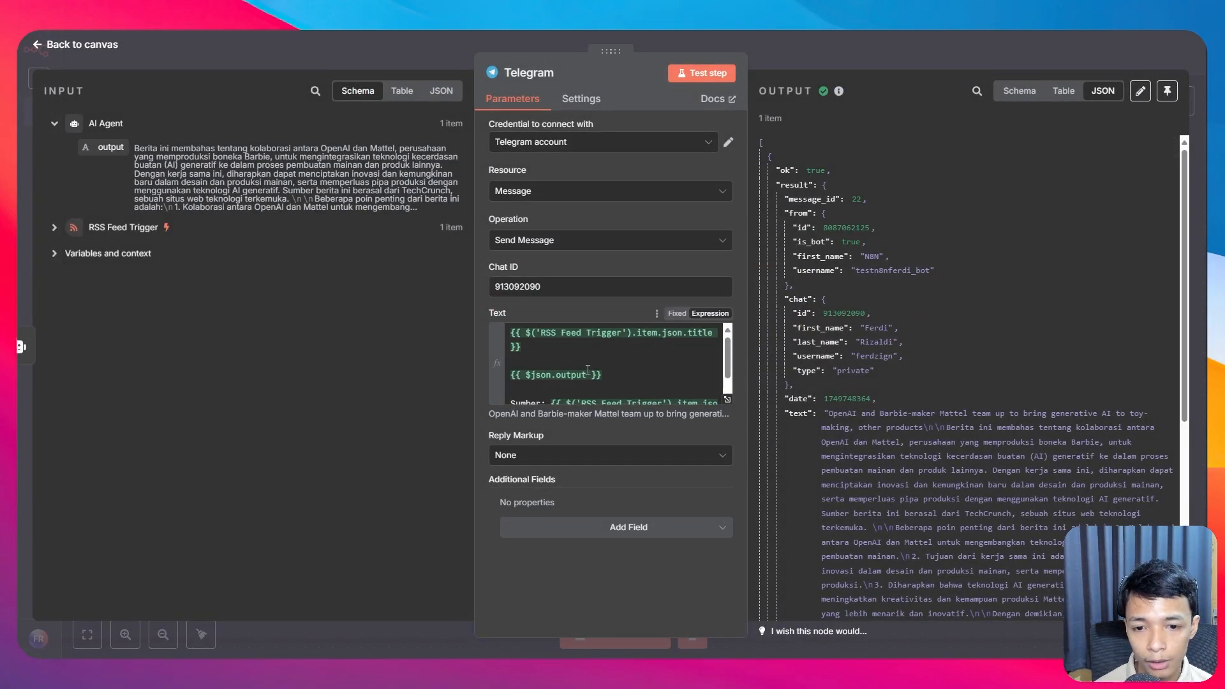
{"action": "left_click", "coordinate": [514, 374]}
{"action": "left_click_drag", "start_coordinate": [514, 374], "coordinate": [497, 335]}
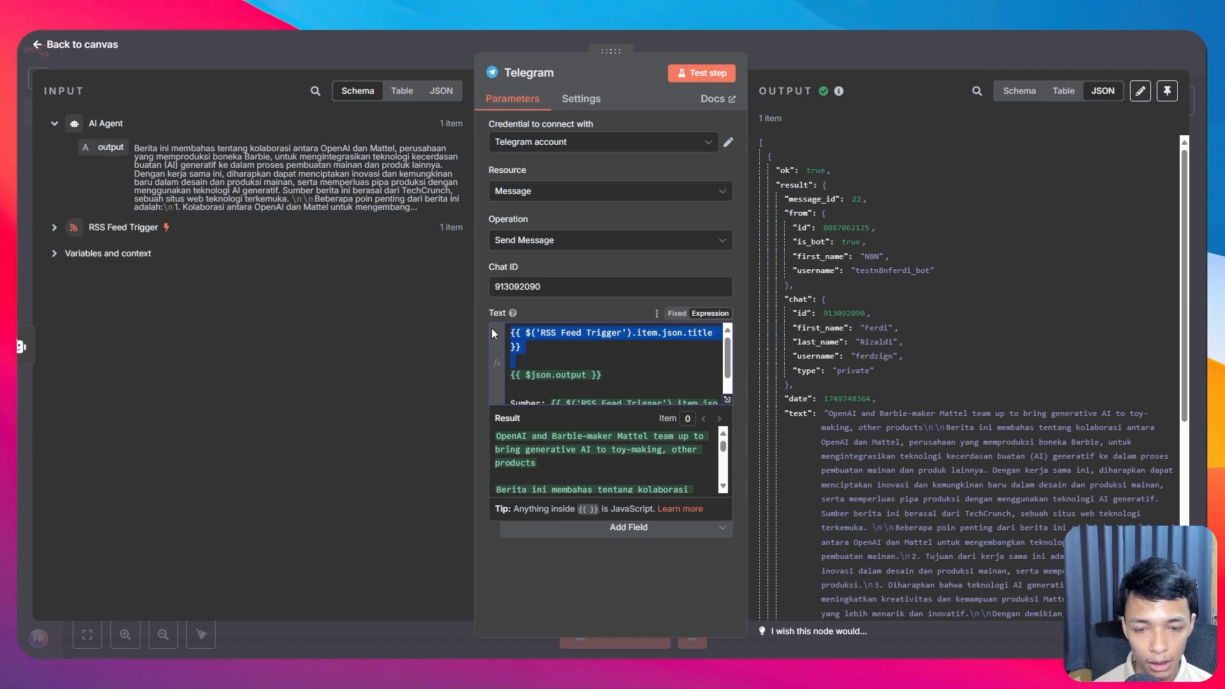
{"action": "key", "text": "BackSpace"}
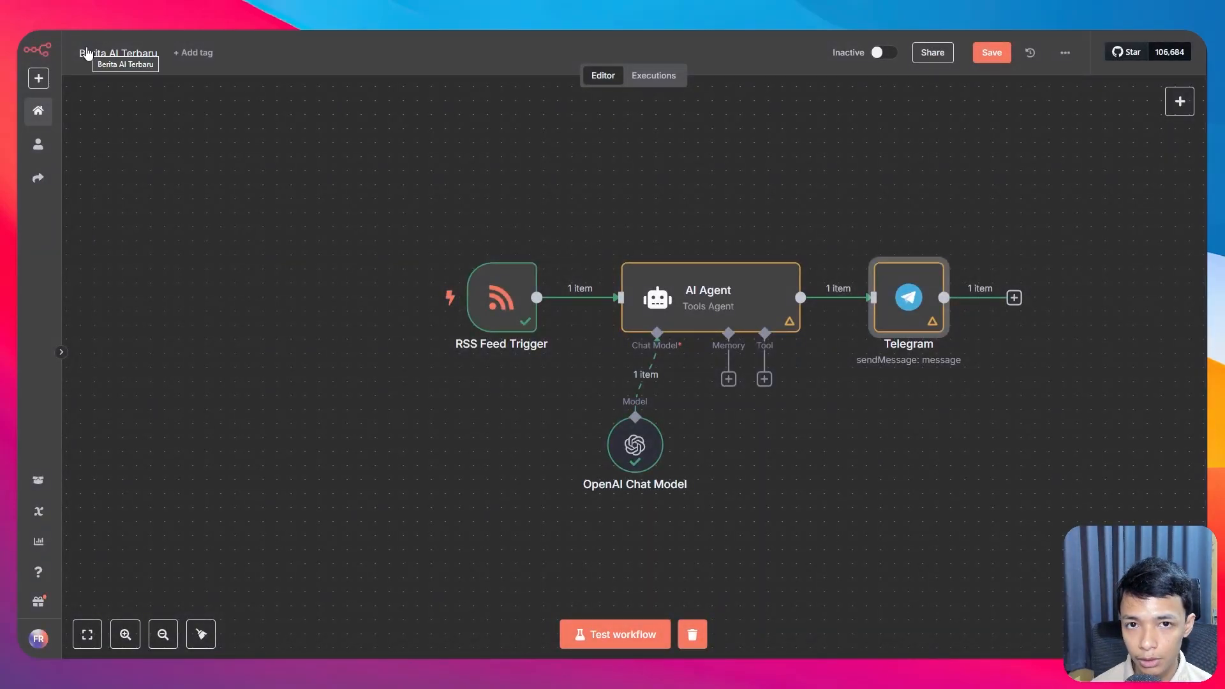
Step: Rerun the workflow, heart-react to the new Telegram bot message, and review its headline and summary
{"action": "left_click", "coordinate": [622, 634]}
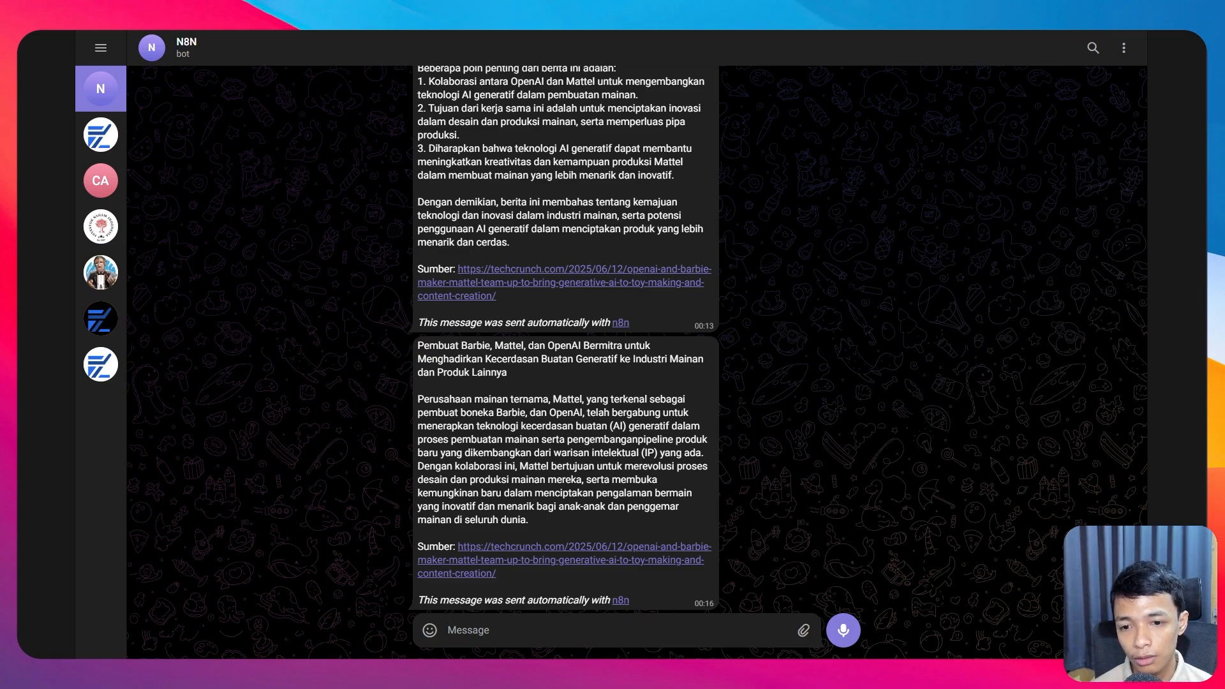
{"action": "double_click", "coordinate": [419, 345]}
{"action": "left_click_drag", "start_coordinate": [419, 345], "coordinate": [515, 383]}
{"action": "mouse_move", "coordinate": [421, 399]}
{"action": "left_mouse_down"}
{"action": "mouse_move", "coordinate": [638, 450]}
{"action": "mouse_move", "coordinate": [529, 519]}
{"action": "mouse_move", "coordinate": [416, 402]}
{"action": "left_mouse_up"}
{"action": "left_click", "coordinate": [530, 521]}
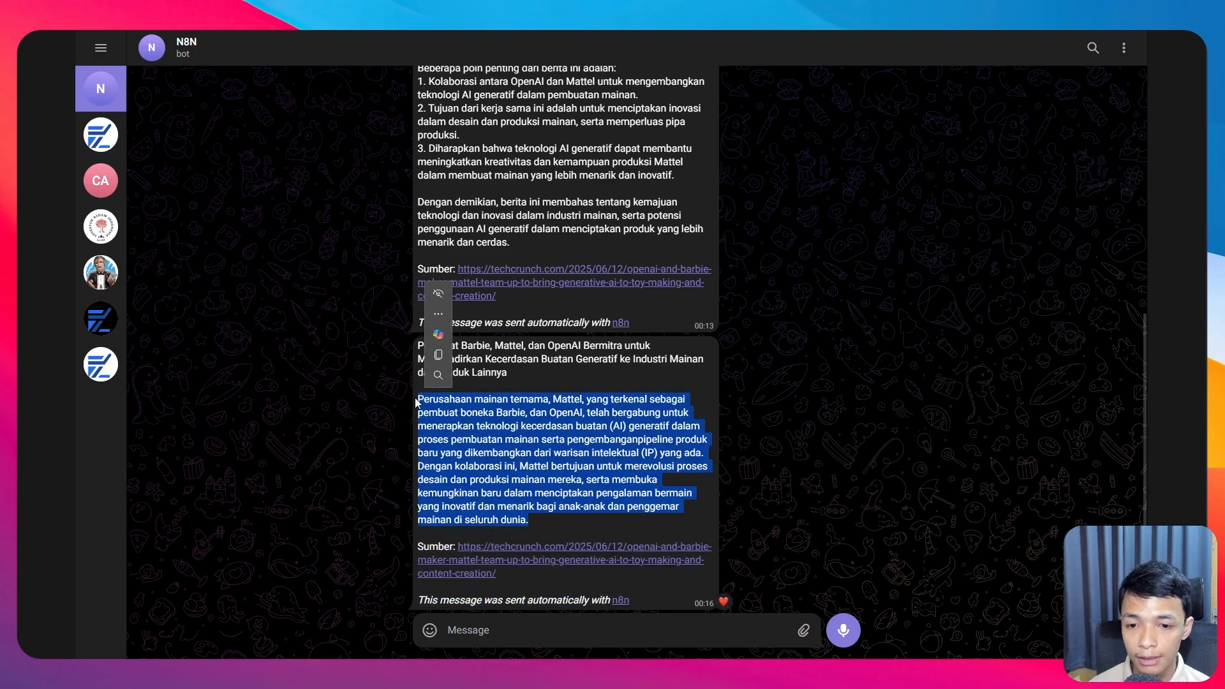
{"action": "left_click", "coordinate": [508, 576]}
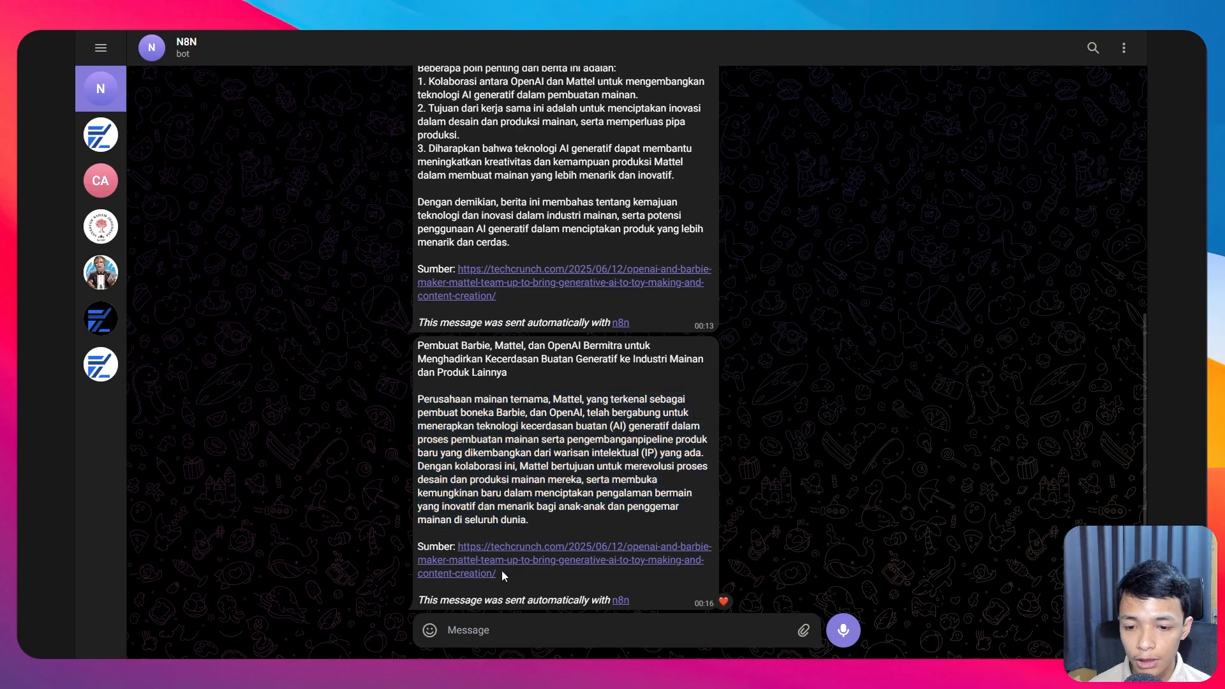